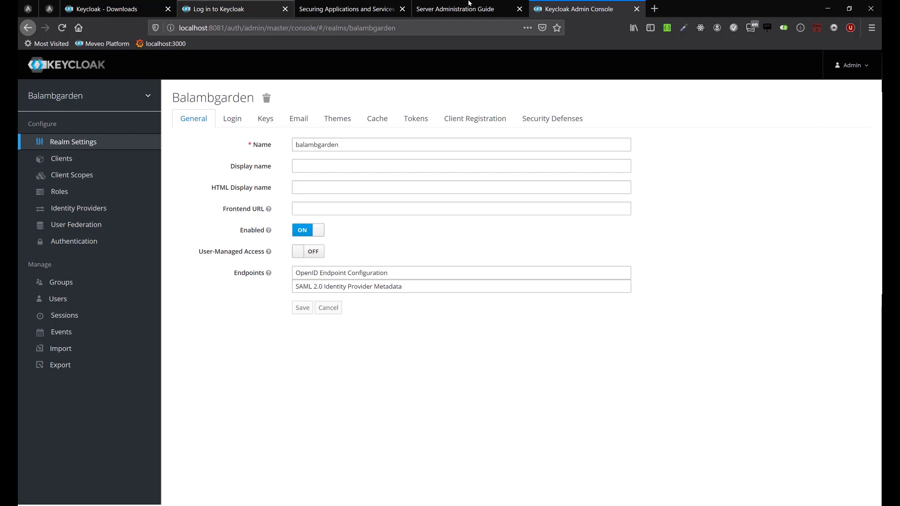
View the Keycloak server downloads, switch to File Explorer's C:\Java\jboss folder, locate keycloak-9.0.0.zip and open the extracted keycloak-9.0.0 folder.
left_click(107, 9)
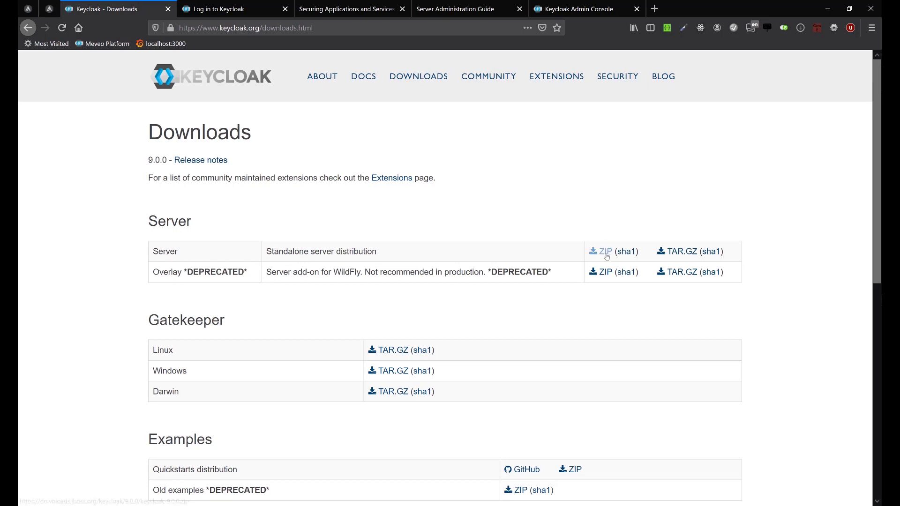
mouse_move(9, 117)
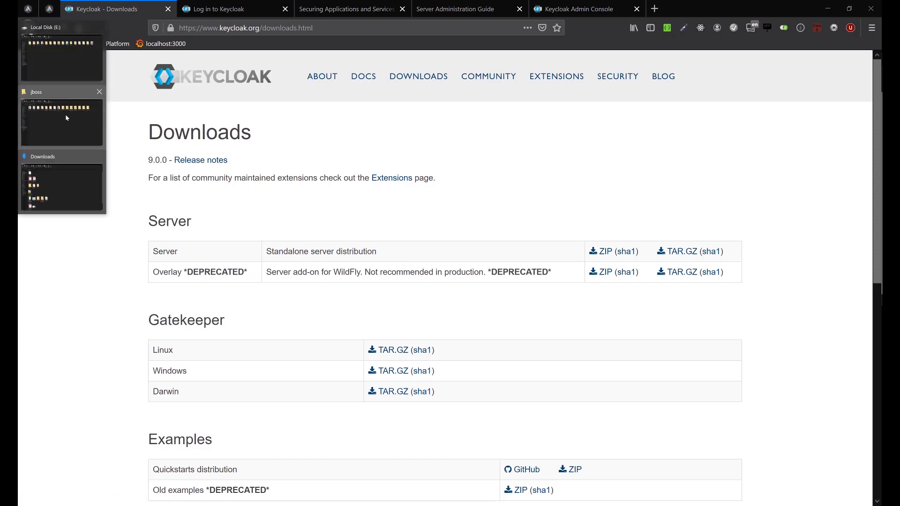
left_click(66, 117)
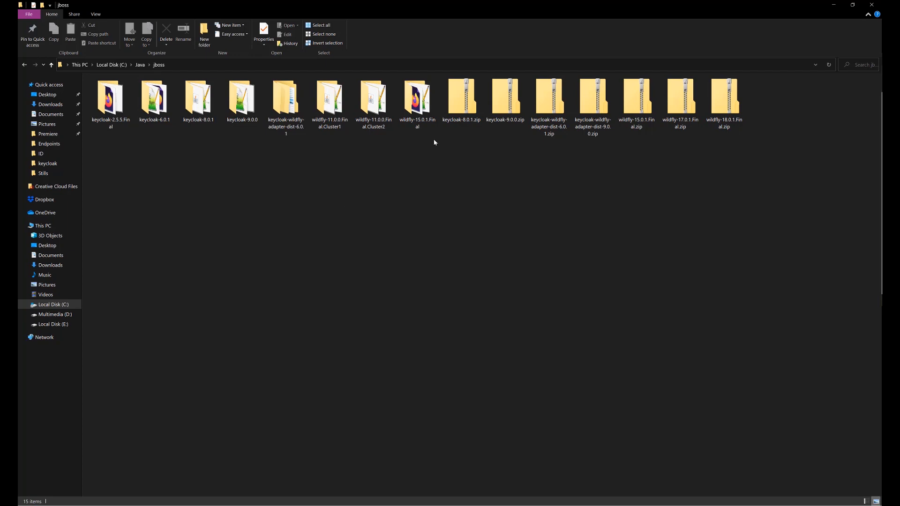
left_click(505, 98)
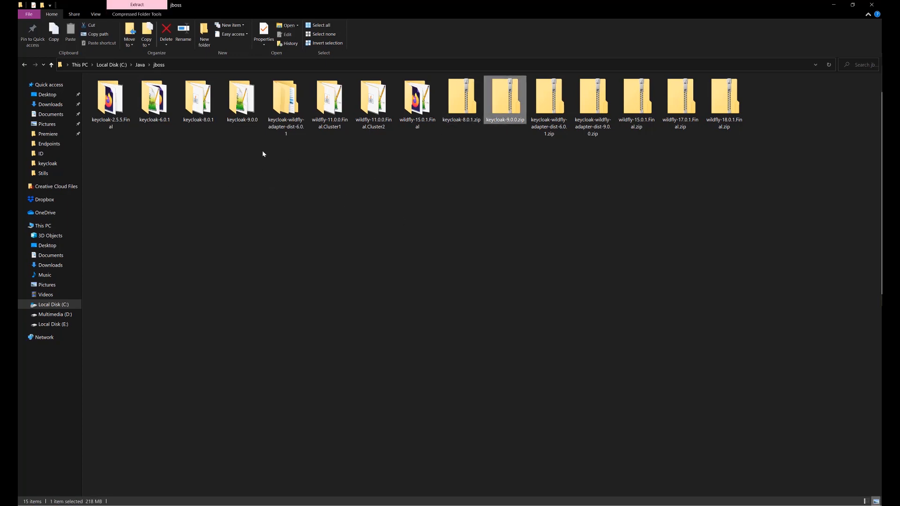
double_click(246, 108)
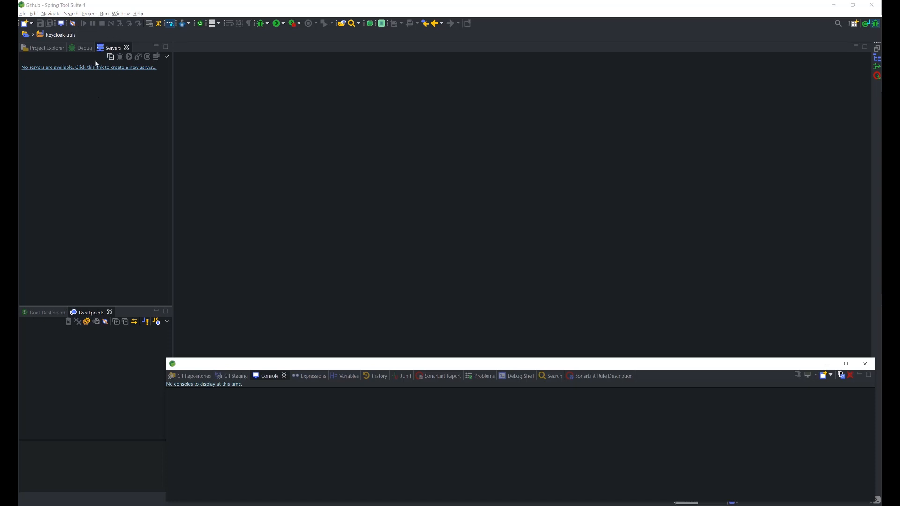
Search the list of available views for the Servers view.
left_click(120, 14)
mouse_move(136, 46)
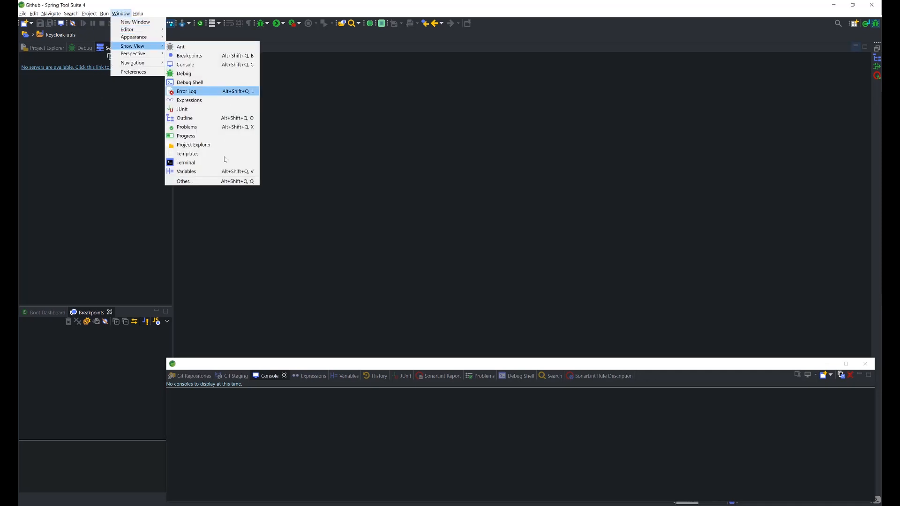
left_click(219, 183)
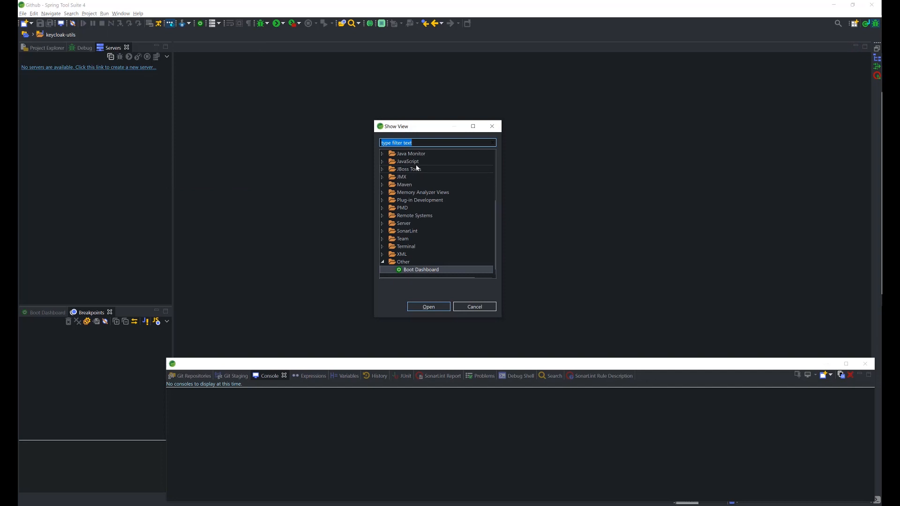
type("server")
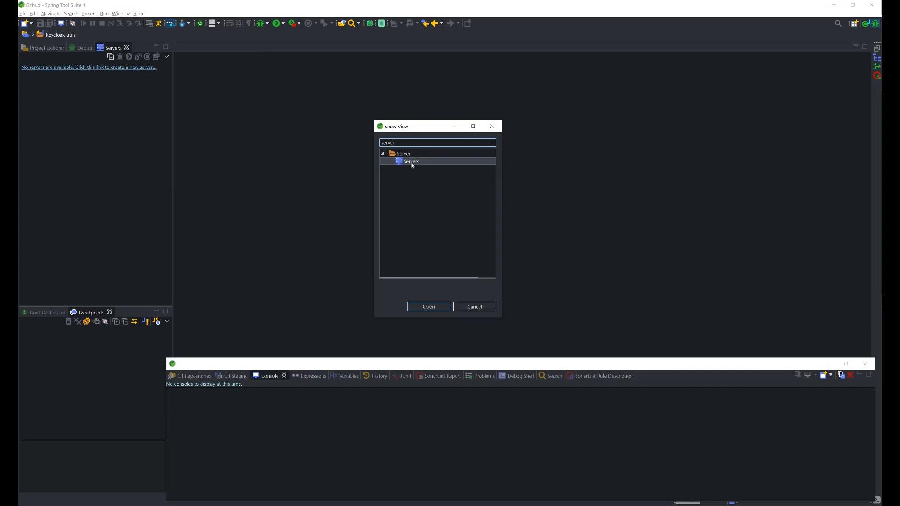
left_click(471, 306)
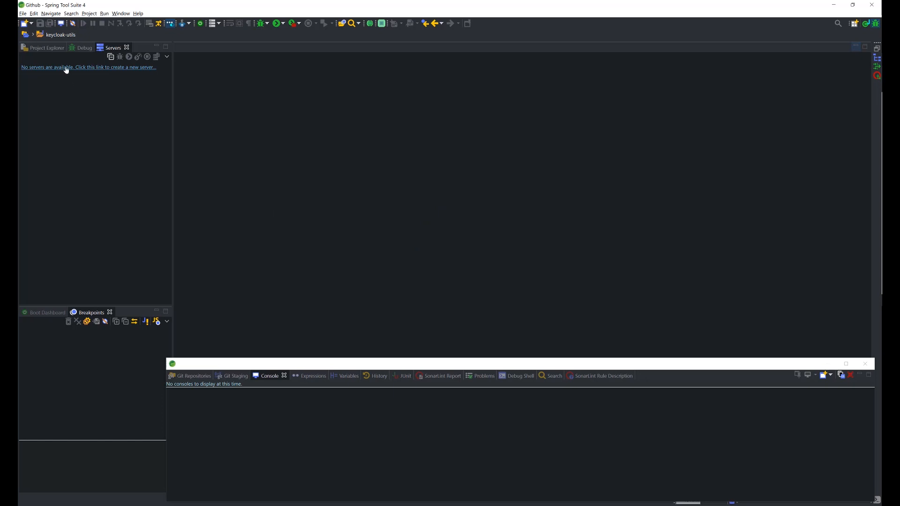
Start defining a new server and choose WildFly 18 from the JBoss Community server types.
right_click(62, 100)
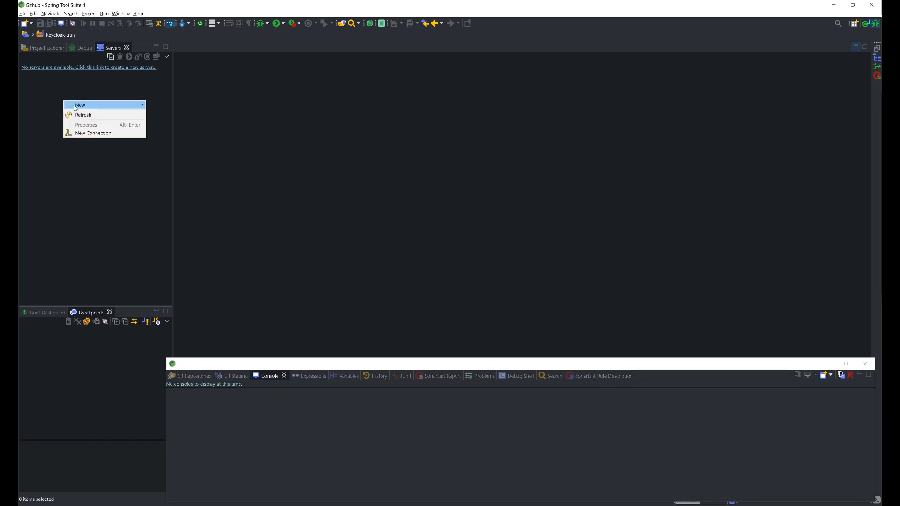
mouse_move(75, 105)
left_click(169, 107)
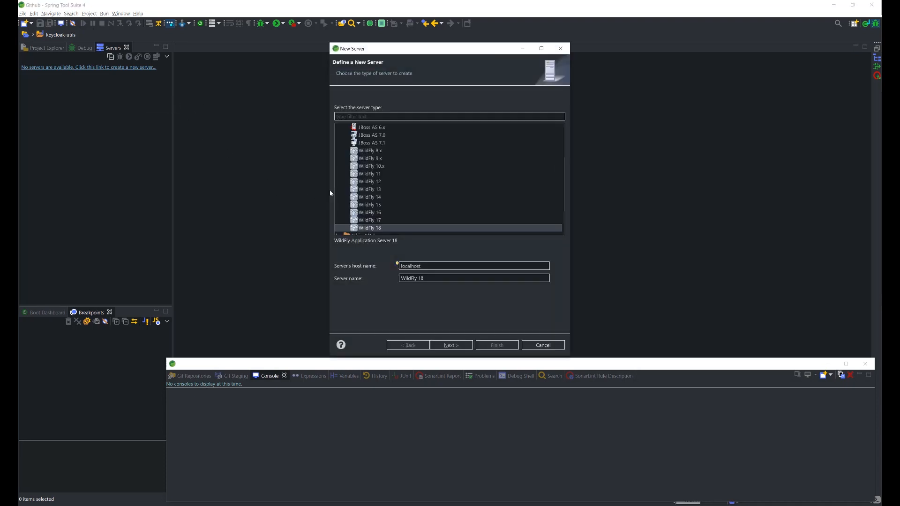
scroll(372, 162, "up", 5)
scroll(372, 166, "up", 1)
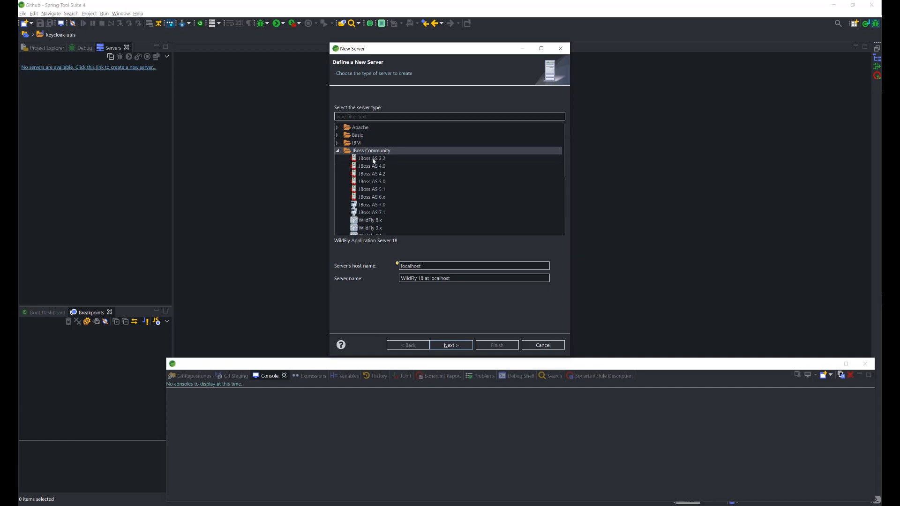
left_click(375, 159)
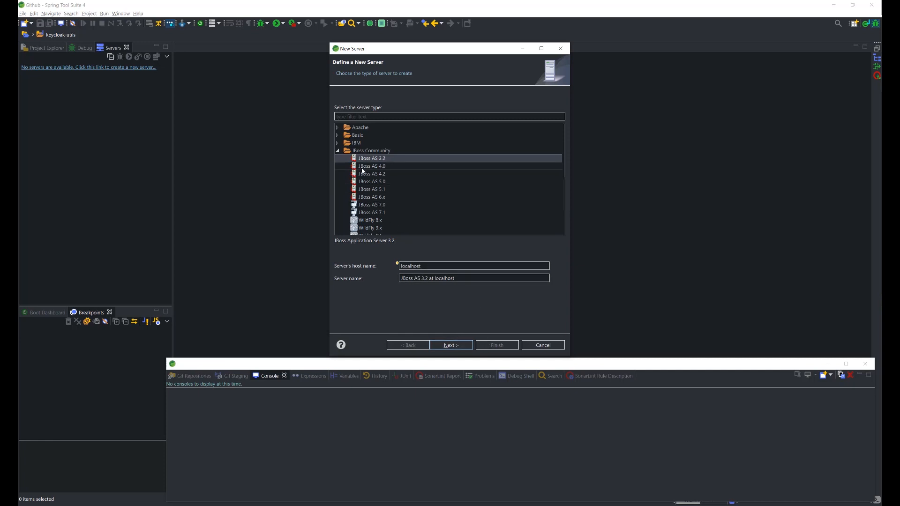
scroll(372, 192, "down", 1)
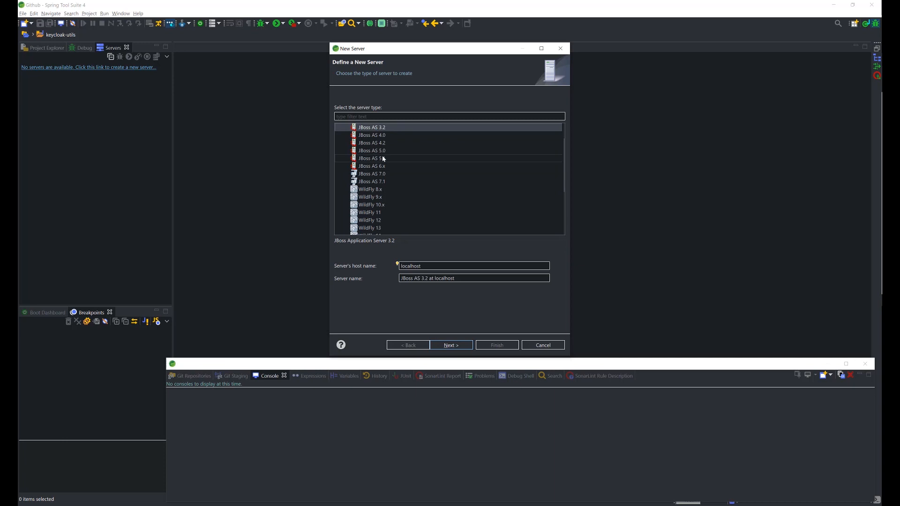
scroll(381, 212, "down", 1)
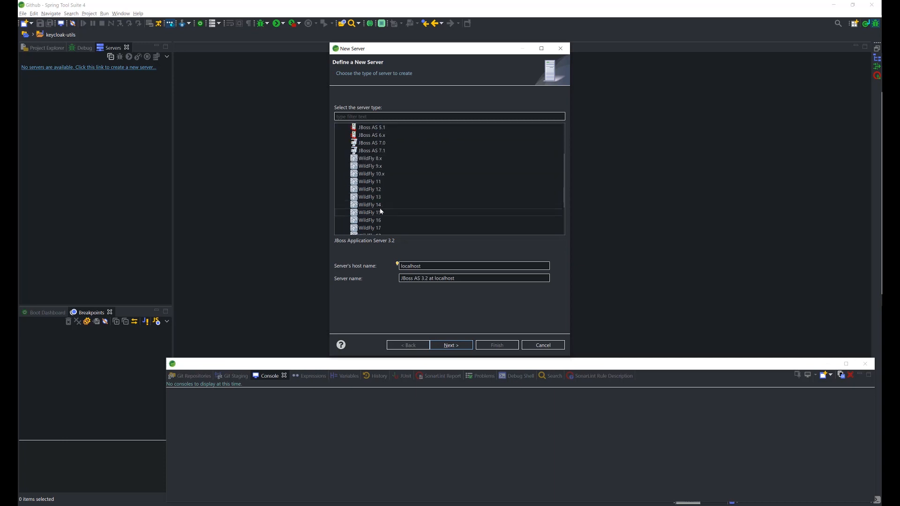
scroll(381, 212, "down", 1)
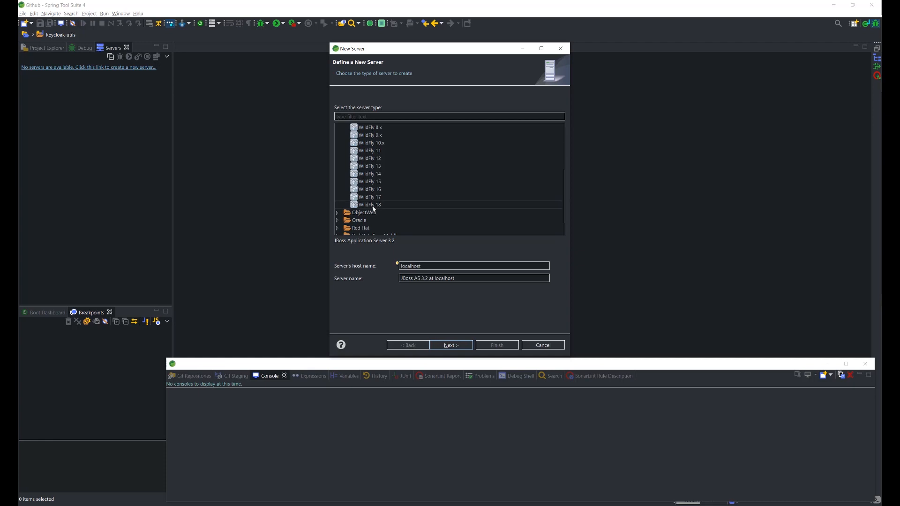
left_click(374, 204)
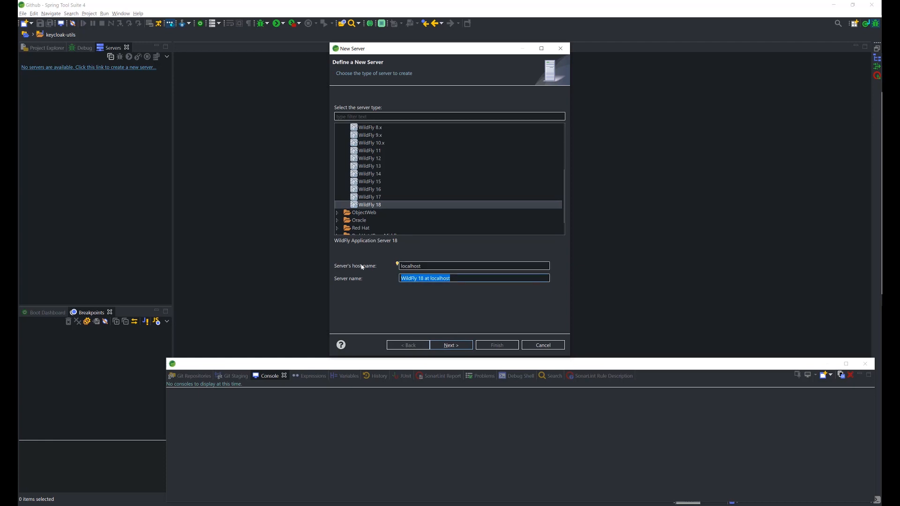
Name the new server Keycloak 9.0, copy that name and continue to the server adapter settings.
type("Keycloak 9.0")
key("ctrl+a")
key("ctrl+c")
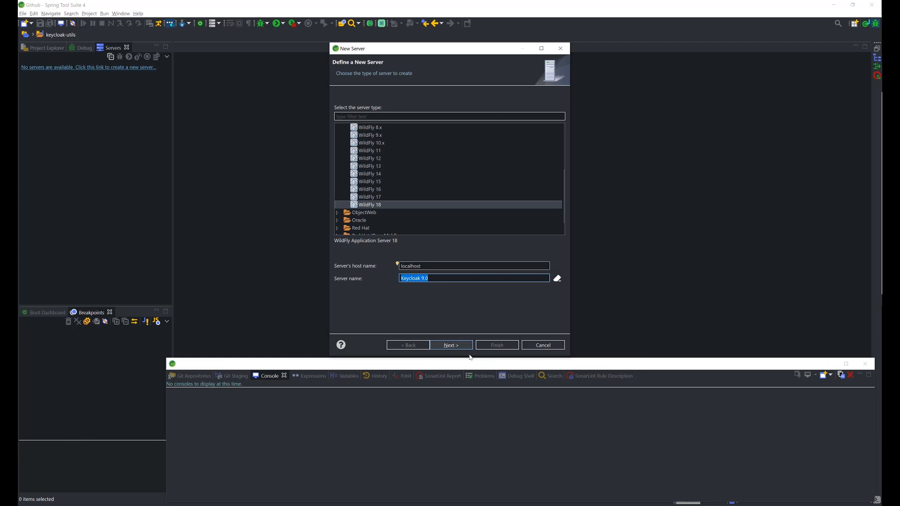
left_click(454, 346)
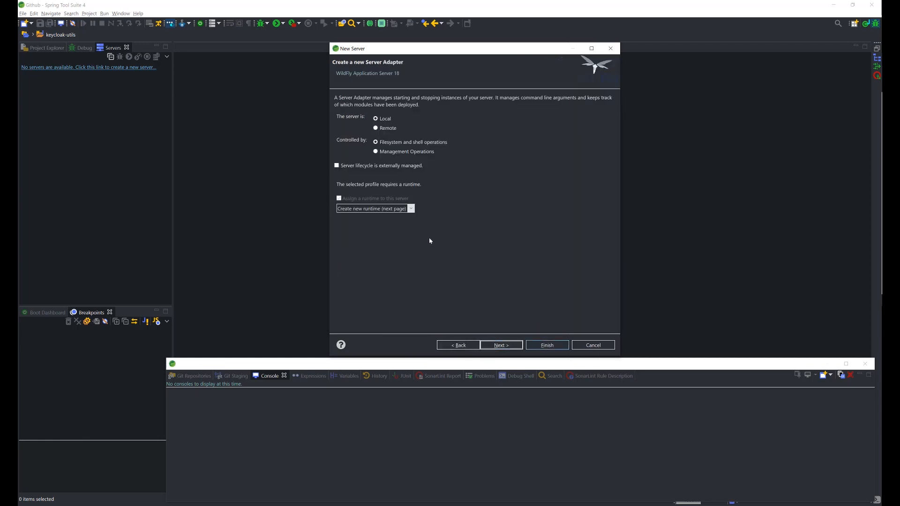
Choose to create a new runtime for the server adapter and continue to the JBoss runtime settings.
left_click(347, 209)
left_click(356, 215)
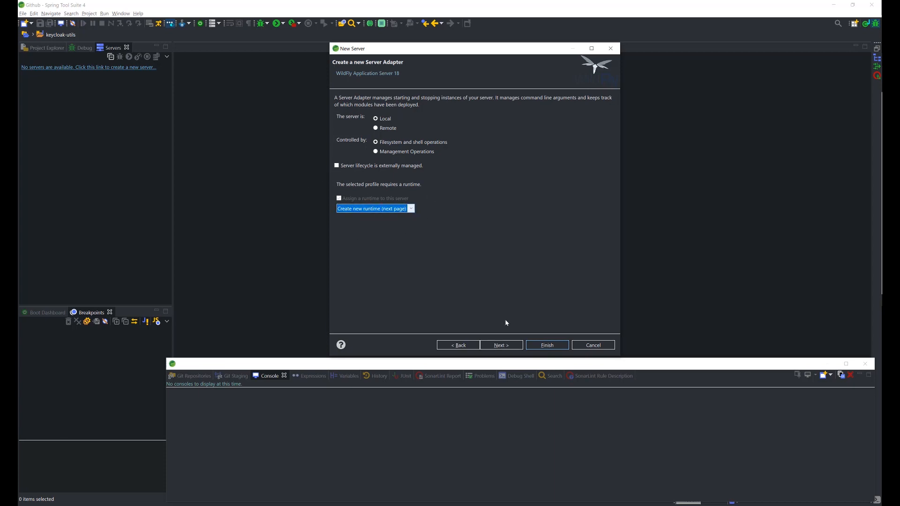
left_click(501, 345)
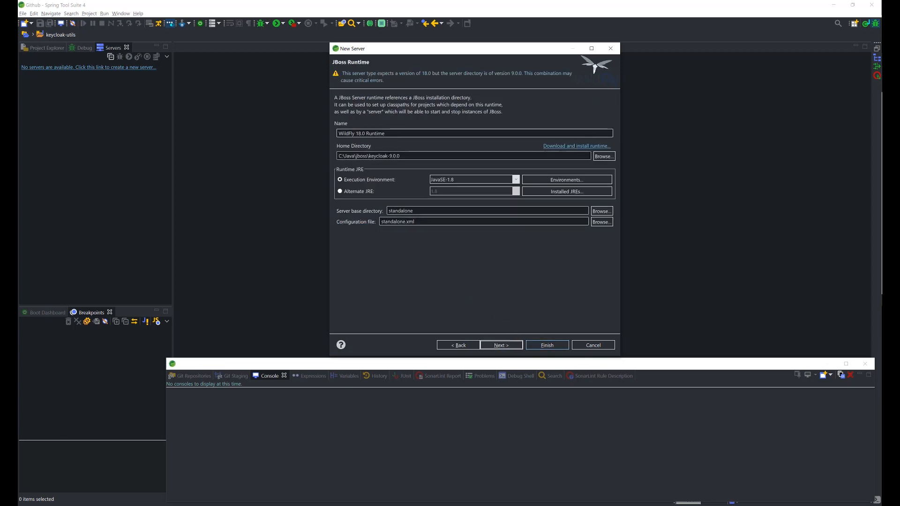
Name the runtime Keycloak 9.0, set its execution environment to JavaSE-11 and finish creating the server.
left_click_drag(396, 134, 336, 133)
key("ctrl+v")
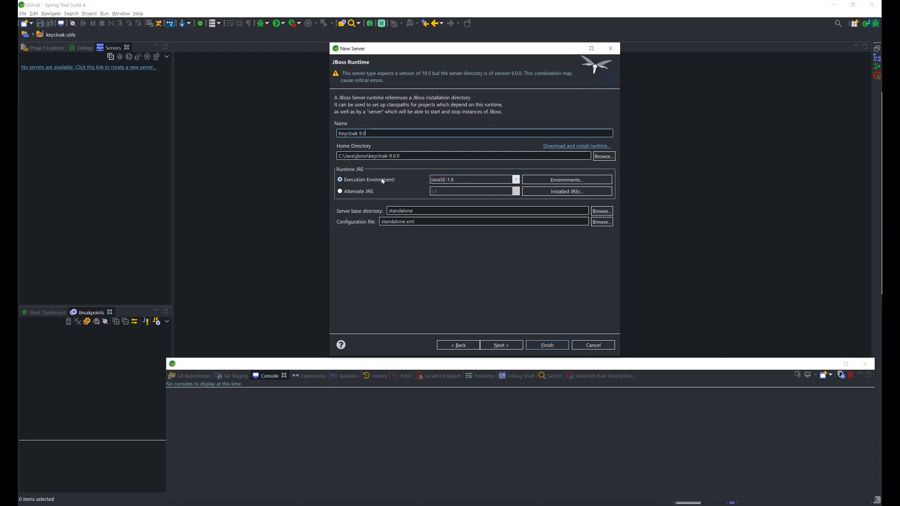
left_click(516, 179)
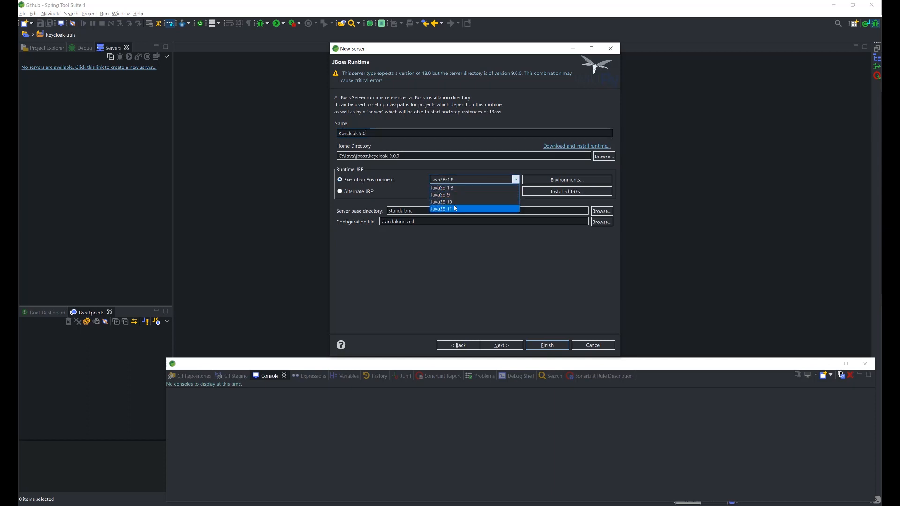
left_click(453, 209)
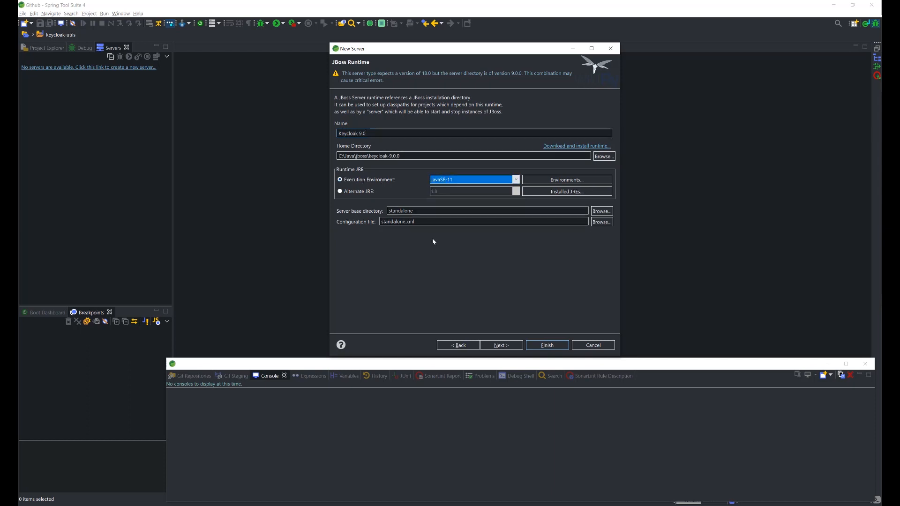
left_click(503, 347)
left_click(548, 346)
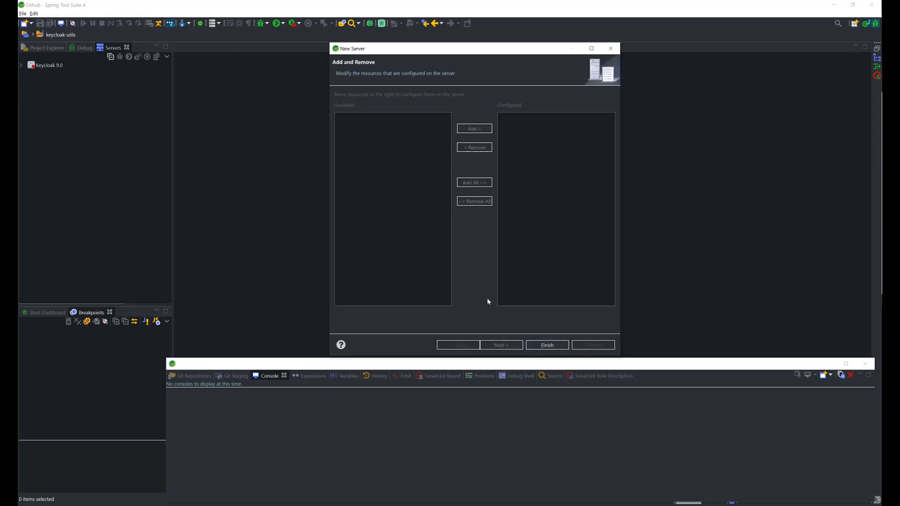
Open standalone.xml from the configuration filesets of the Keycloak 9.0 server.
left_click(64, 69)
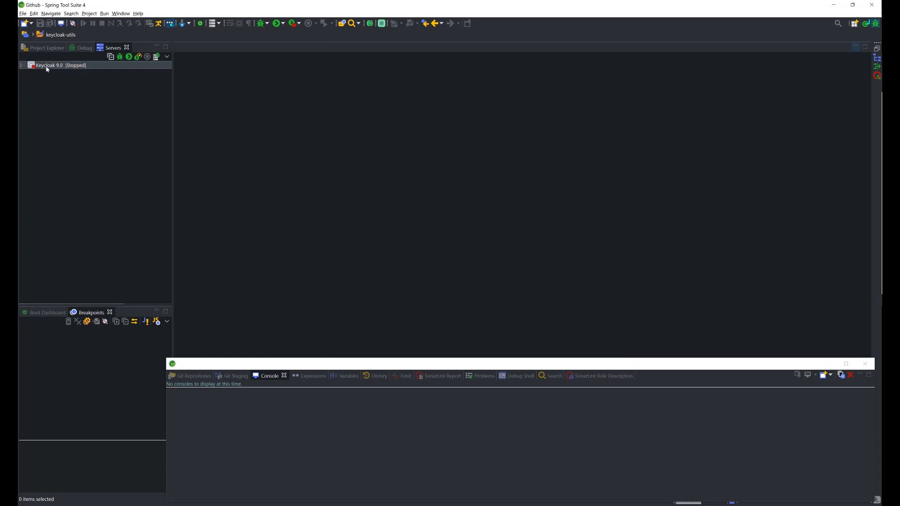
left_click(22, 66)
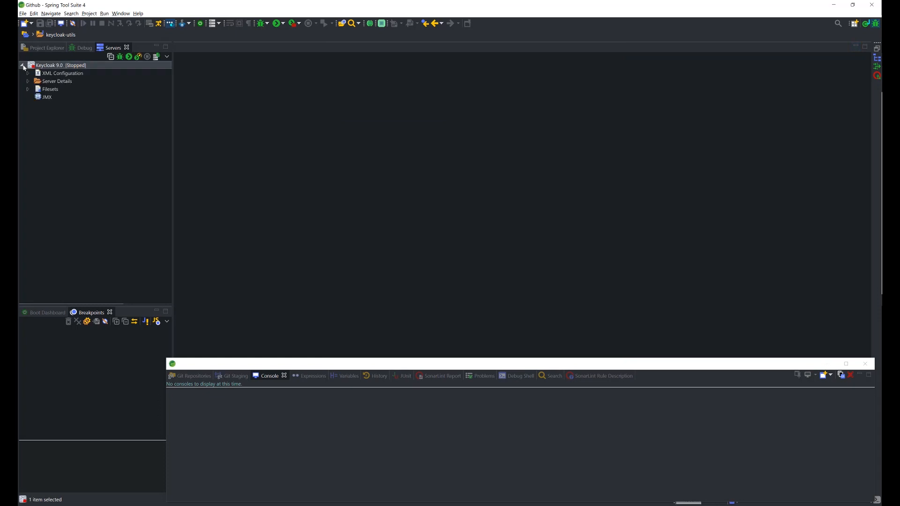
left_click(28, 89)
left_click(34, 98)
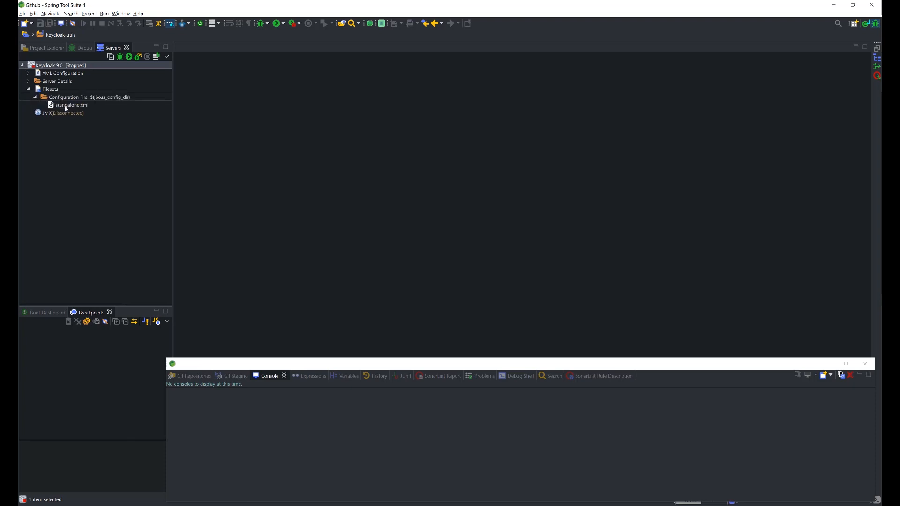
double_click(66, 105)
Set the default port offset of the standard-sockets binding group to 1 in standalone.xml and save the file.
left_click(288, 166)
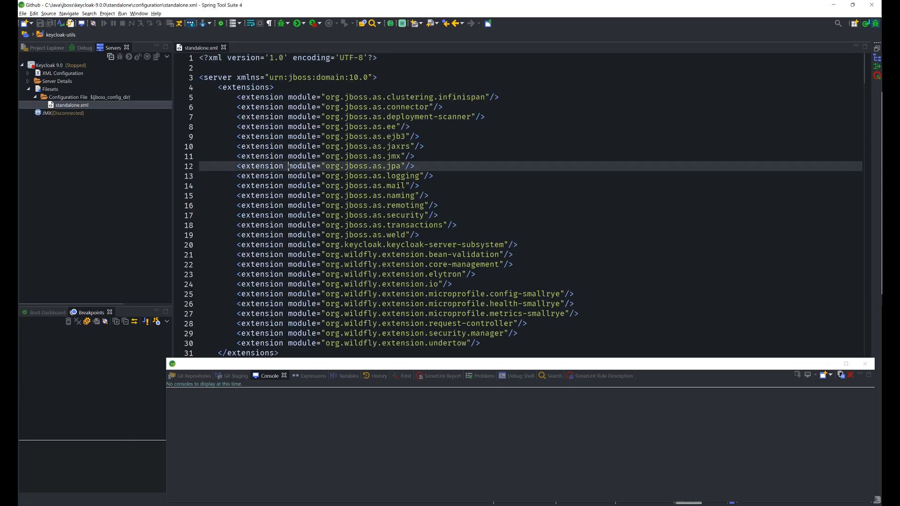
scroll(289, 166, "down", 20)
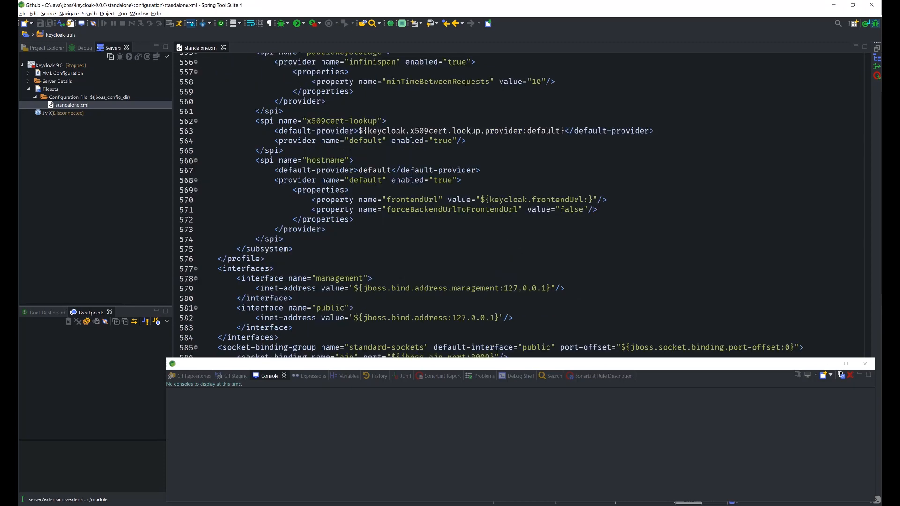
key("ctrl+f")
left_click(789, 347)
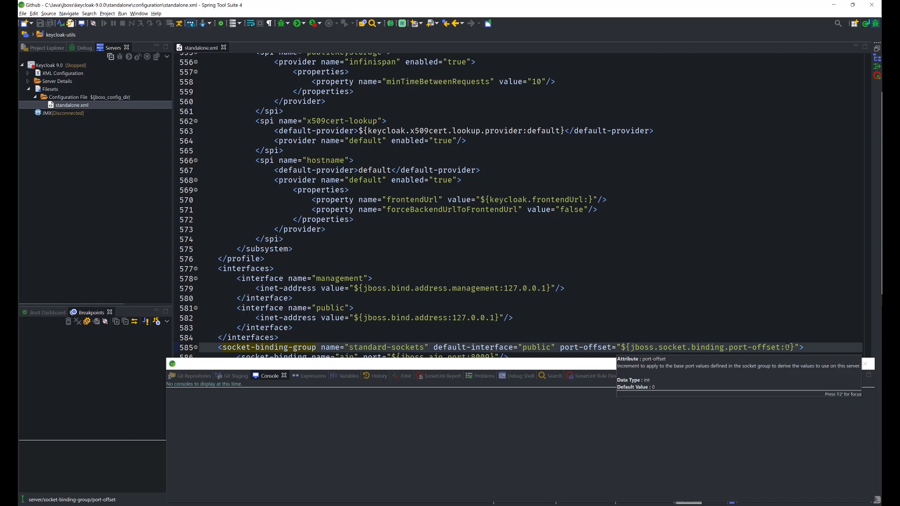
key("BackSpace")
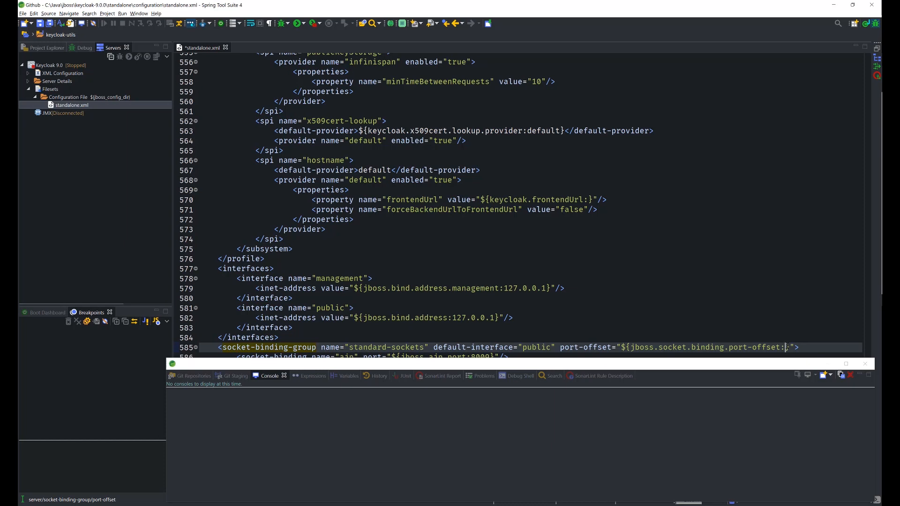
type("1")
key("ctrl+s")
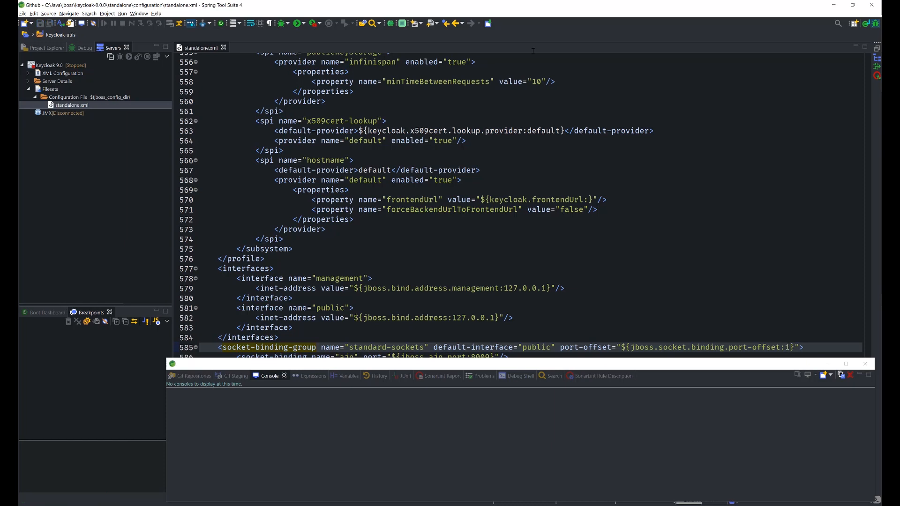
Start the Keycloak 9.0 server in debug mode.
left_click(49, 67)
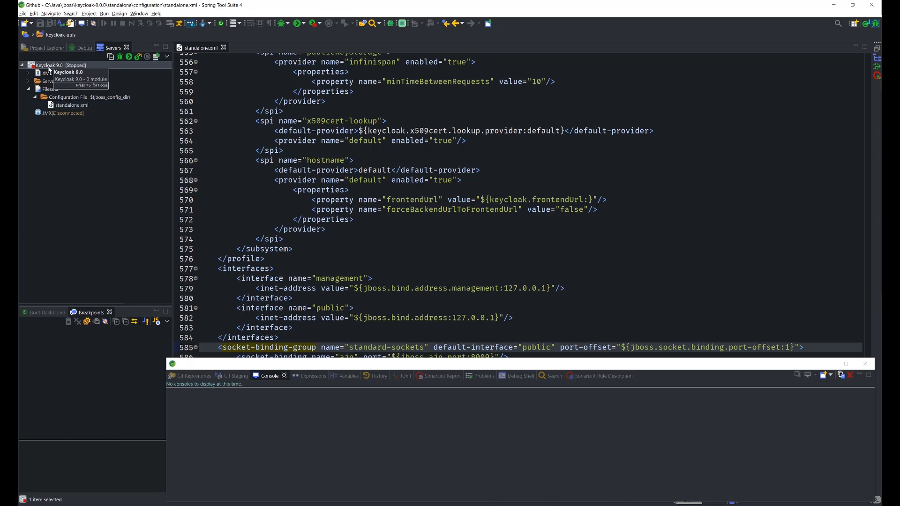
left_click(120, 59)
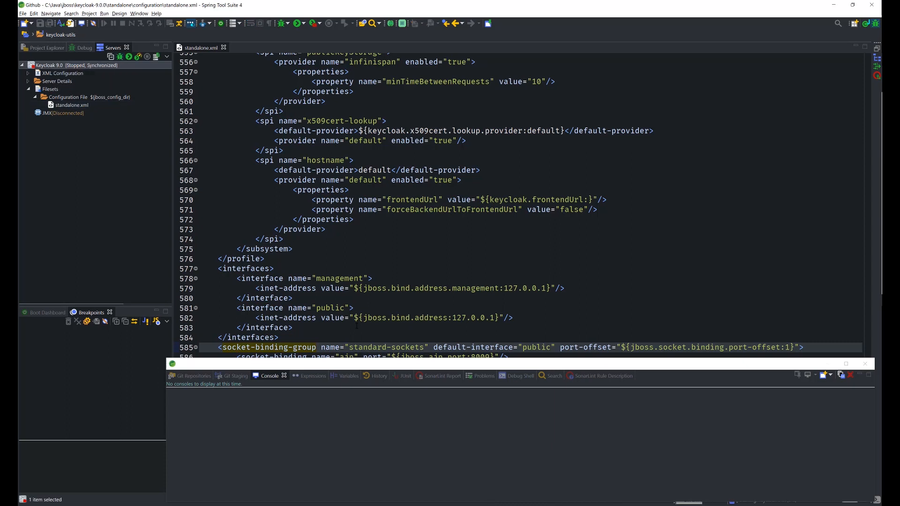
Switch to Firefox and open localhost:8081 in a new tab.
left_click_drag(345, 366, 350, 368)
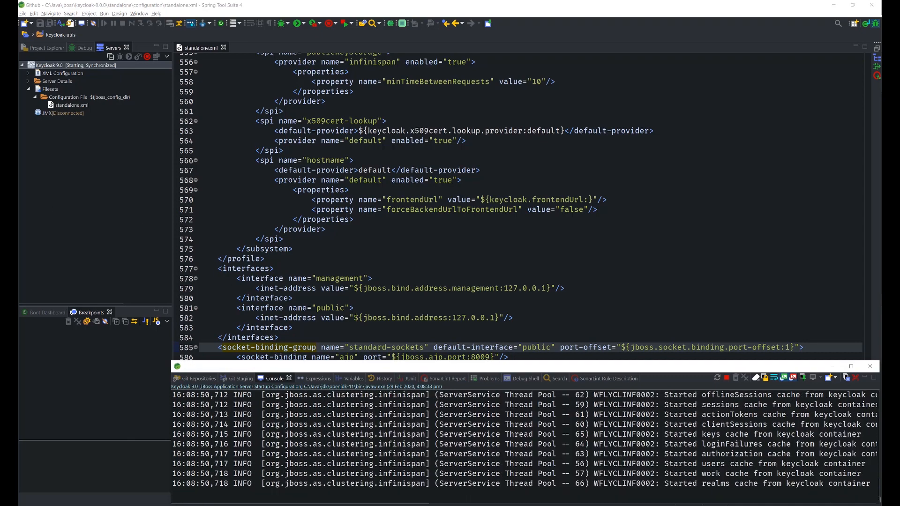
left_click(9, 158)
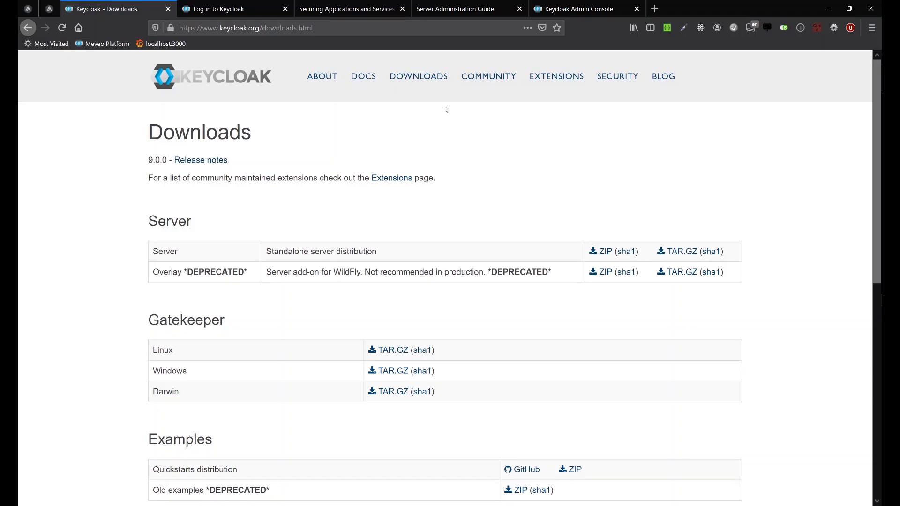
left_click(656, 8)
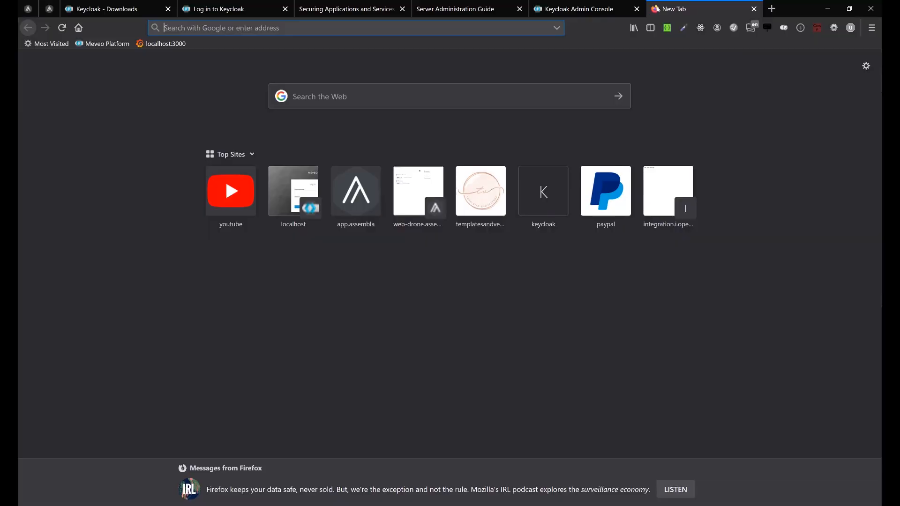
type("lolca")
key("BackSpace")
key("BackSpace")
key("BackSpace")
key("BackSpace")
key("BackSpace")
key("BackSpace")
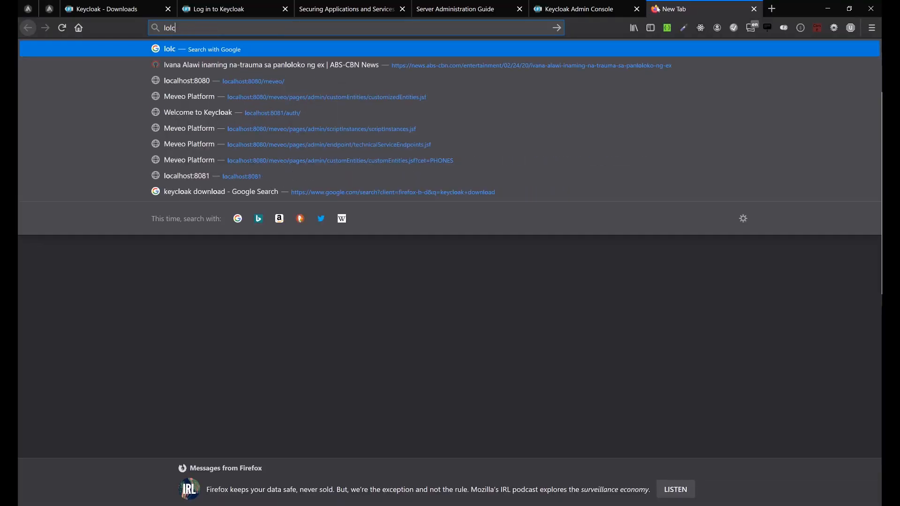
type("calhost:")
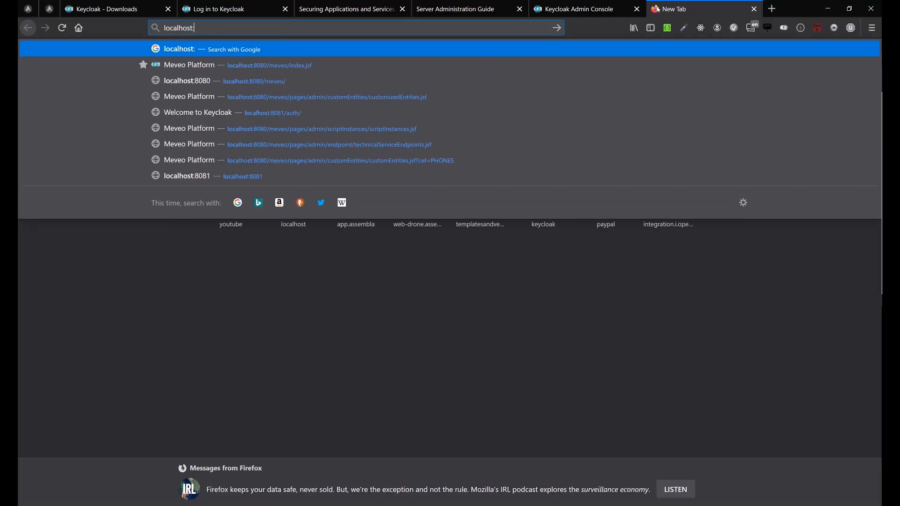
type("8081")
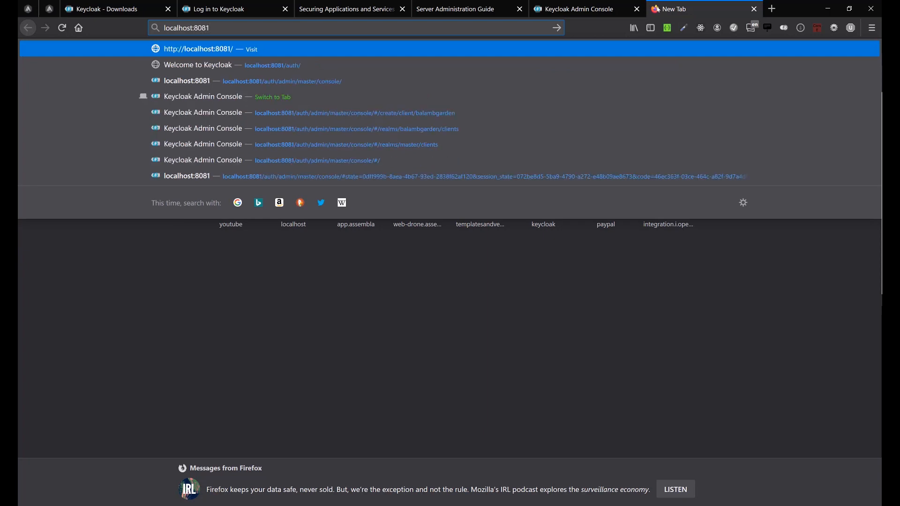
key("Return")
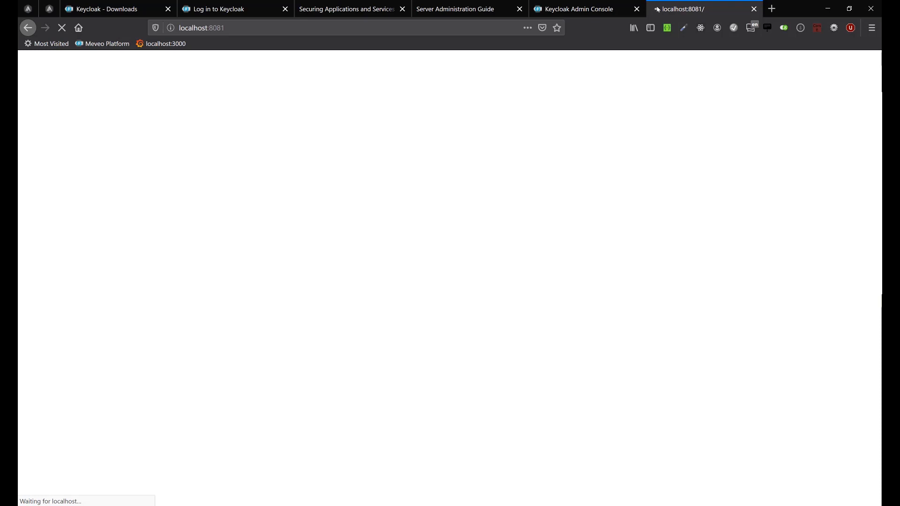
Check the Keycloak startup log in Spring Tool Suite, and load localhost:8081 again in Firefox.
key("alt+Tab")
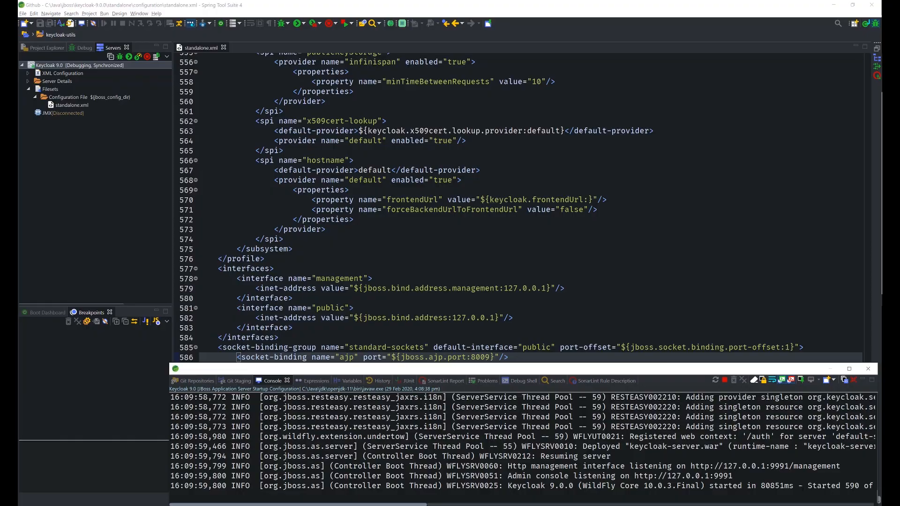
key("alt+Tab")
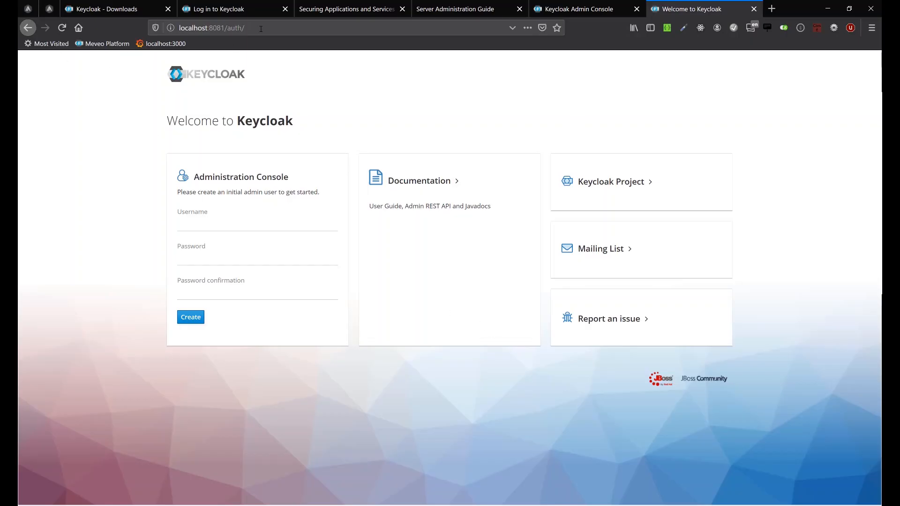
left_click_drag(223, 28, 249, 28)
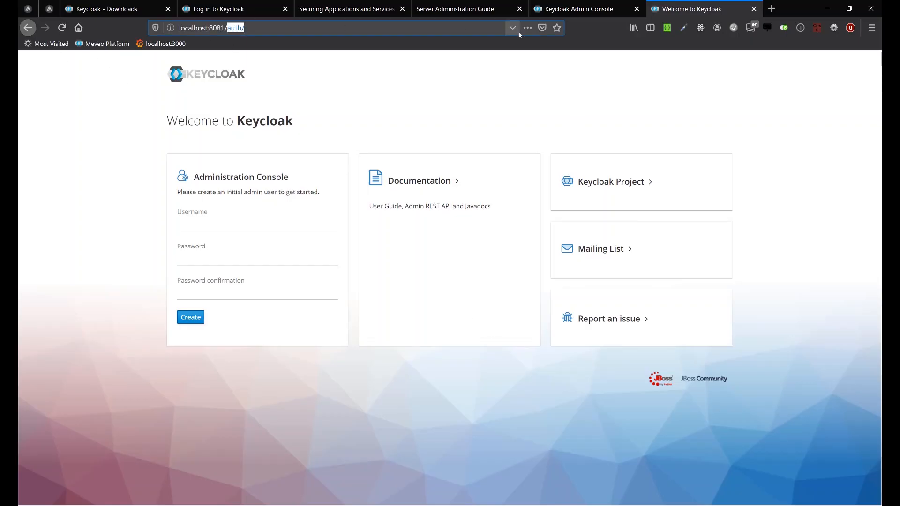
key("BackSpace")
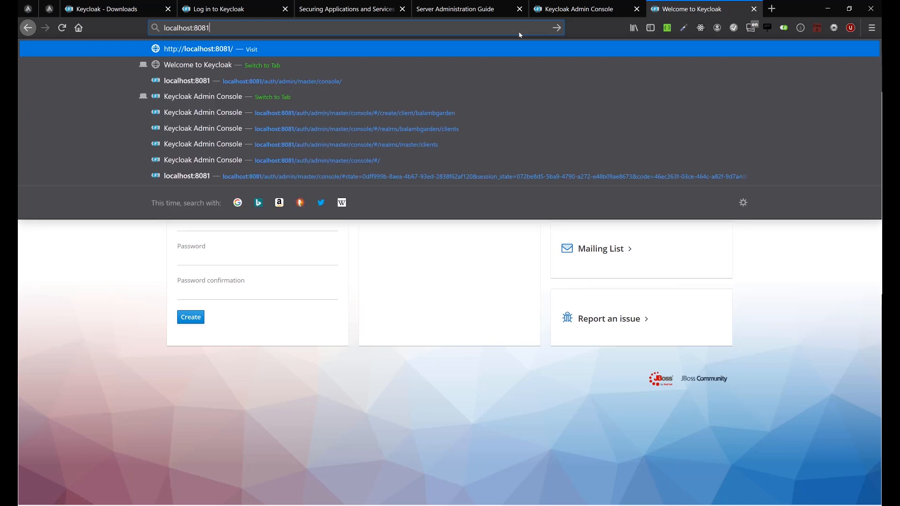
key("Return")
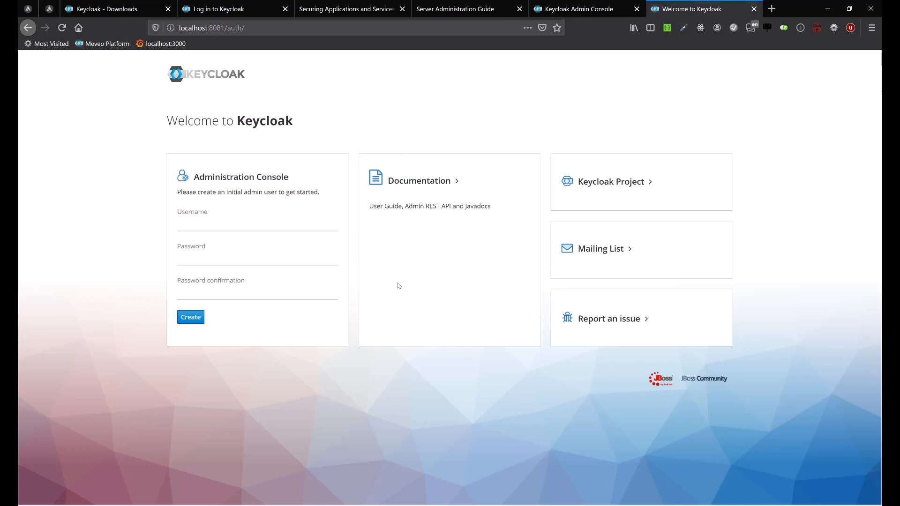
Create the initial Keycloak admin user with the username admin, filling in the password and password confirmation.
left_click(207, 220)
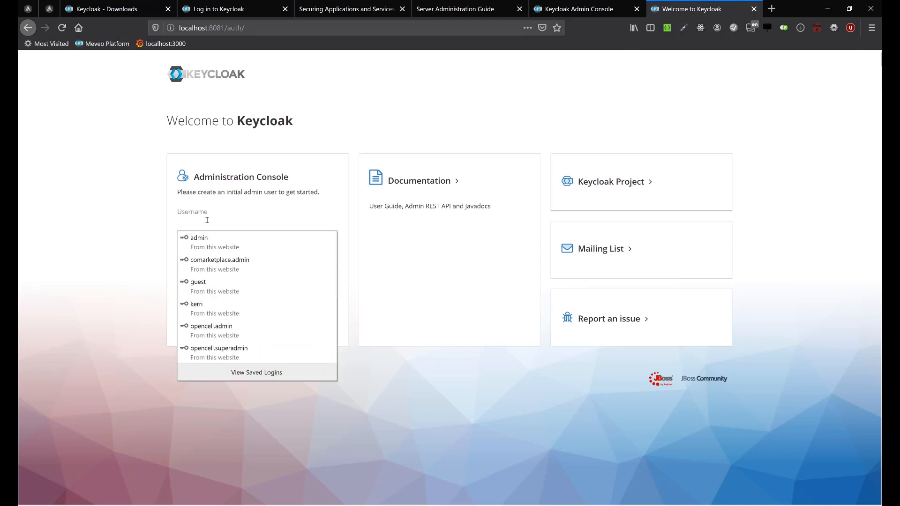
type("admin")
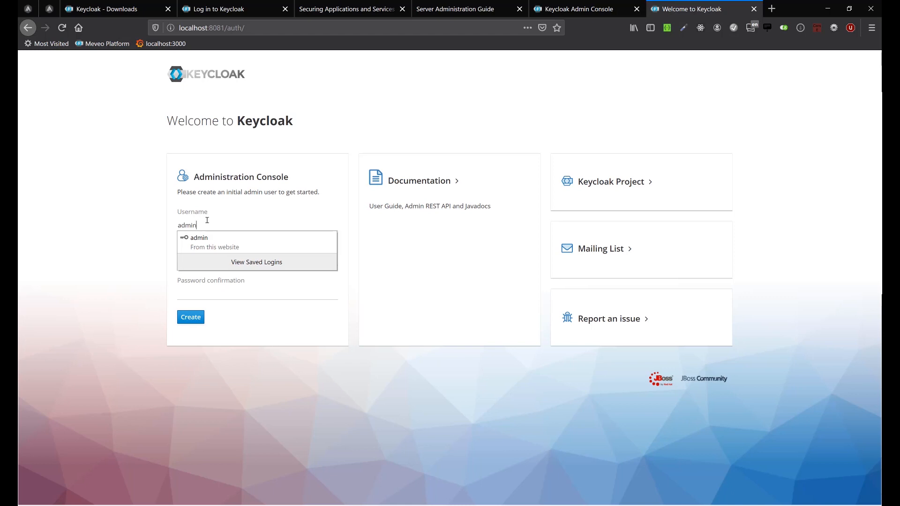
key("Down")
key("Return")
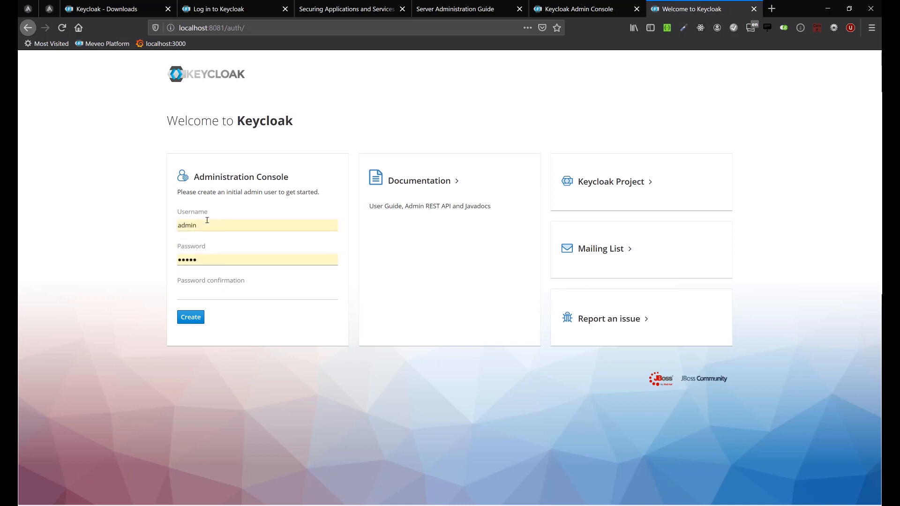
key("Tab")
type("admi")
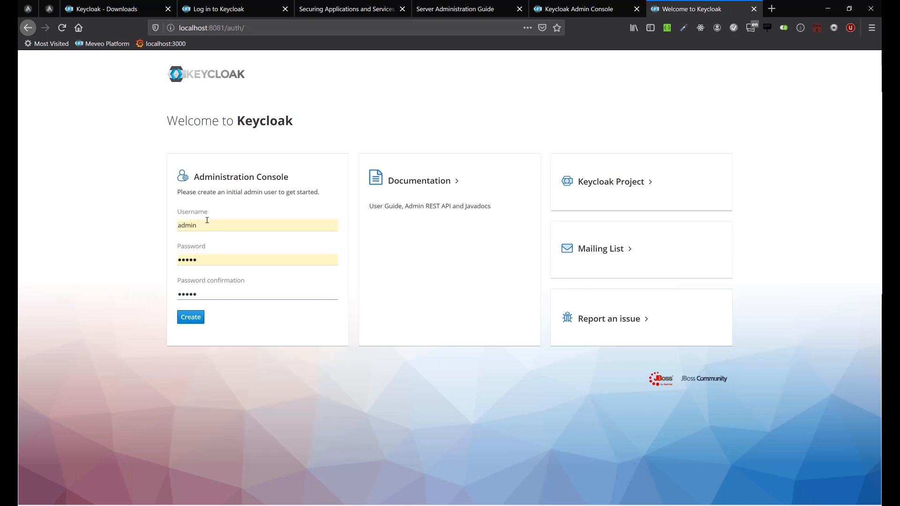
key("Return")
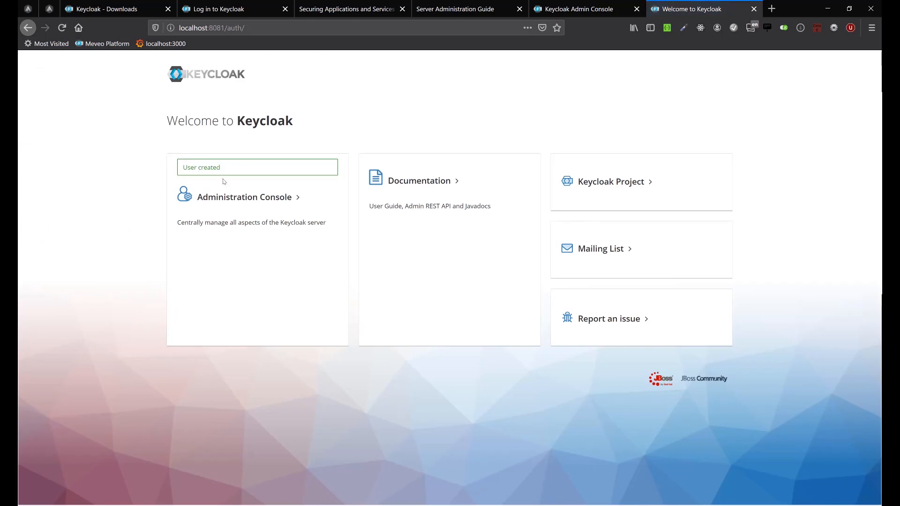
Log in to the Administration Console with the saved admin credentials and list all users of the Master realm.
left_click(236, 202)
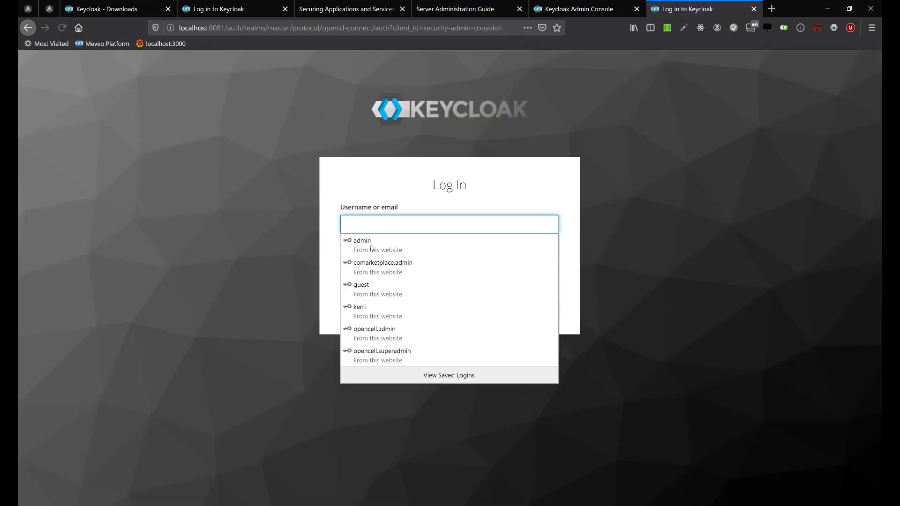
left_click(371, 246)
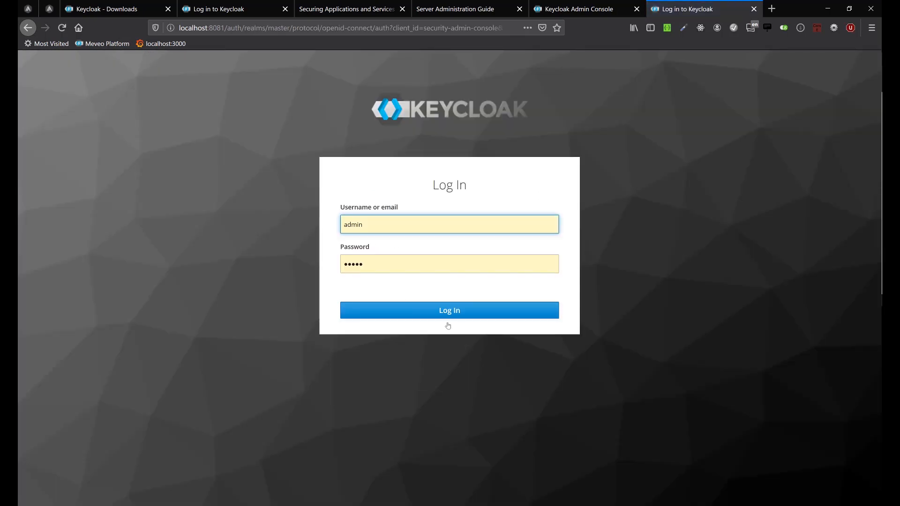
left_click(458, 317)
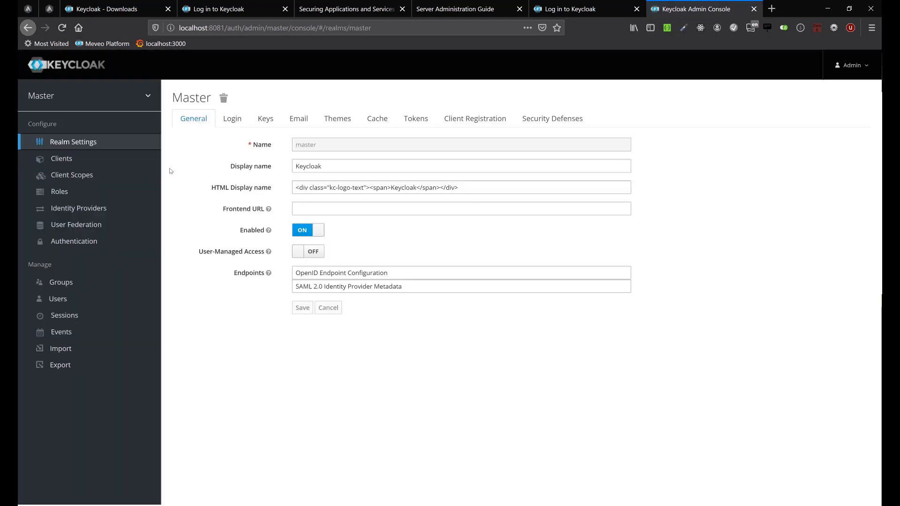
left_click(104, 299)
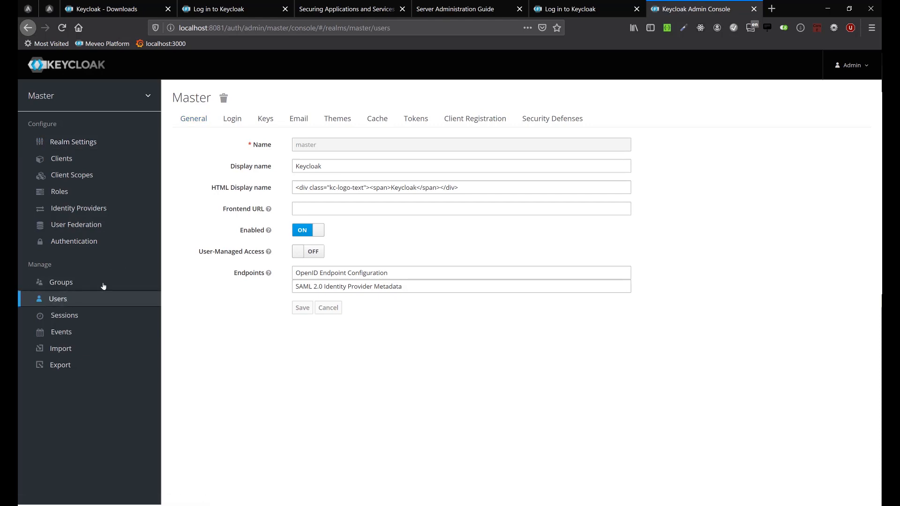
left_click(310, 147)
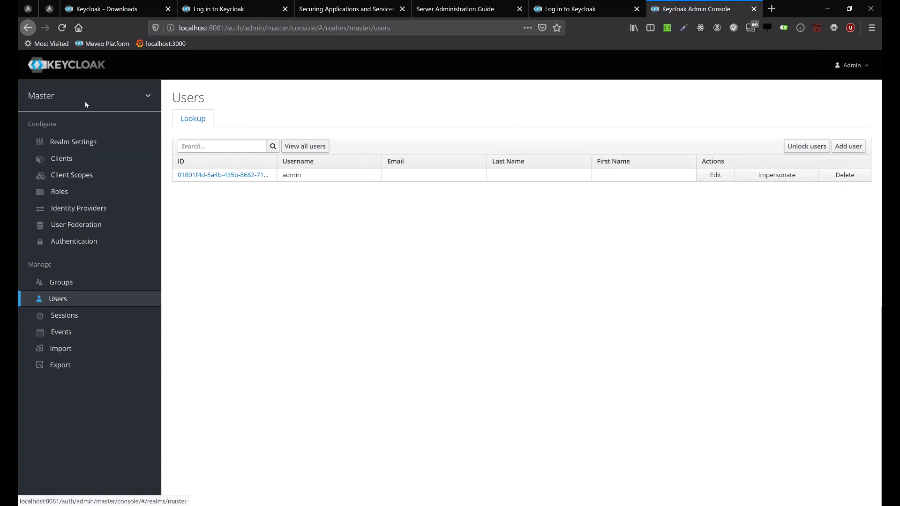
Add a new enabled realm named balambgarden.
mouse_move(85, 103)
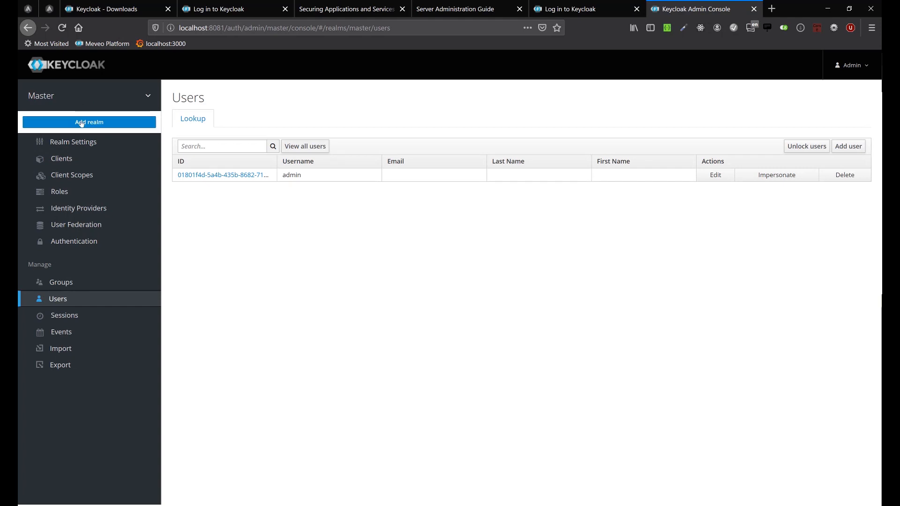
left_click(83, 122)
mouse_move(66, 95)
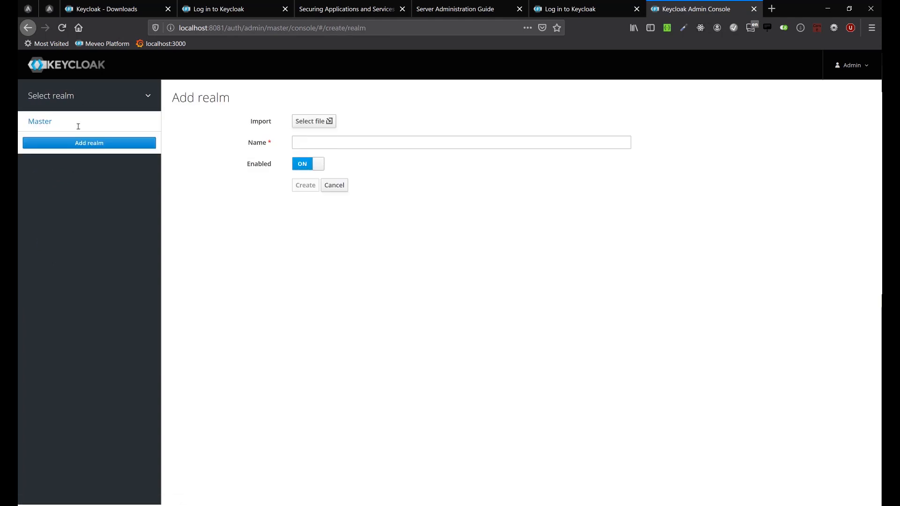
left_click(324, 143)
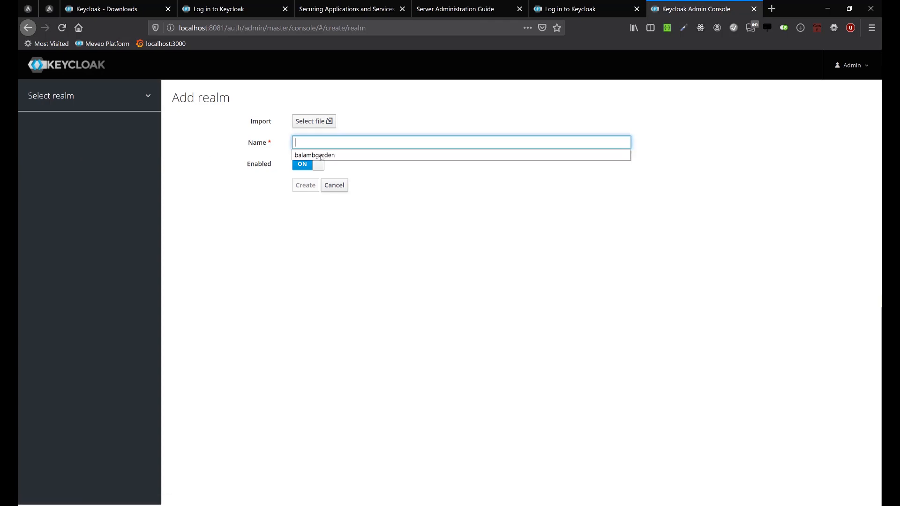
left_click(321, 156)
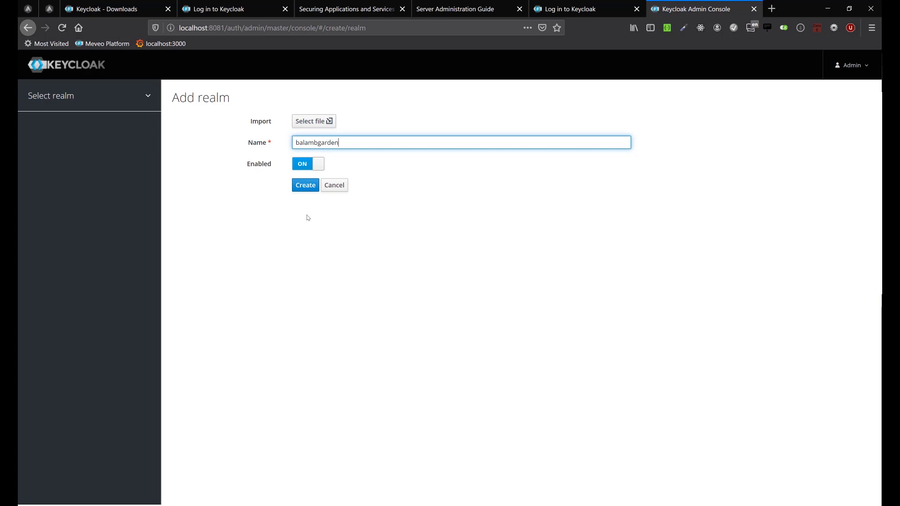
left_click(307, 189)
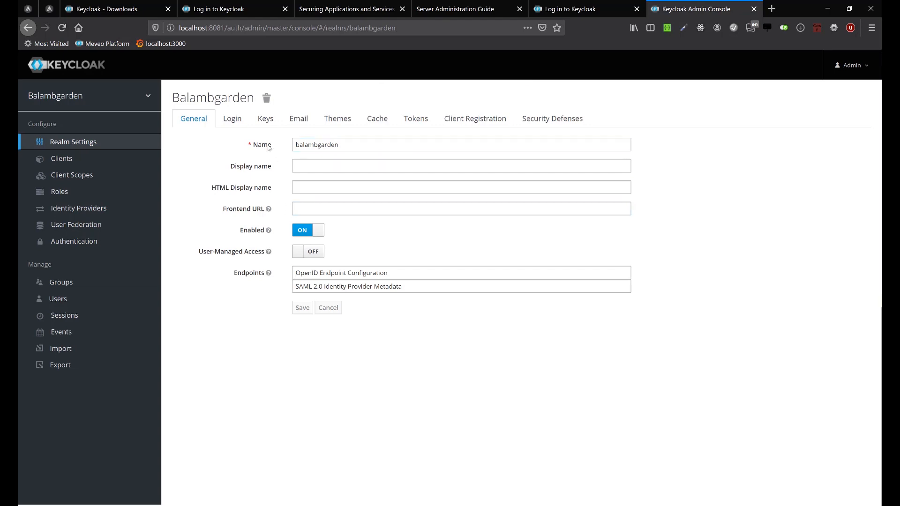
Review the login, keys and themes settings of the balambgarden realm, including the available login themes.
left_click(228, 119)
left_click(272, 122)
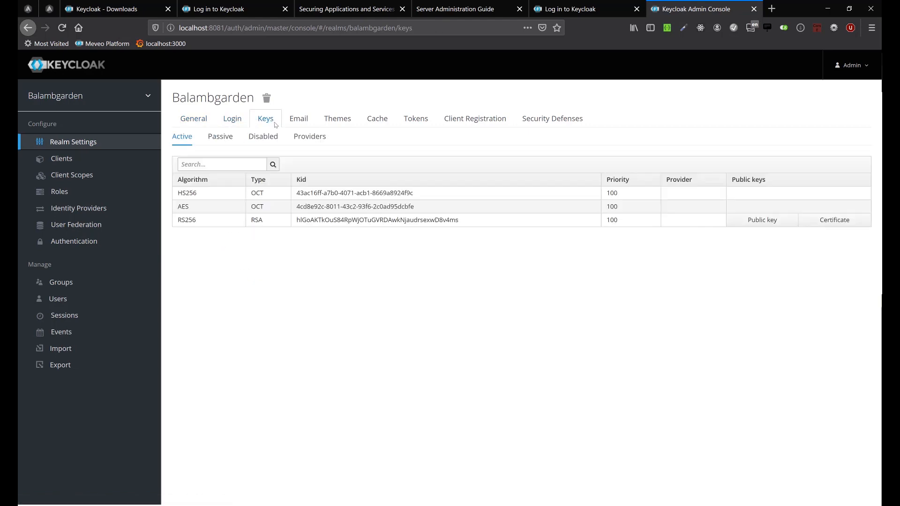
left_click(338, 120)
left_click(321, 145)
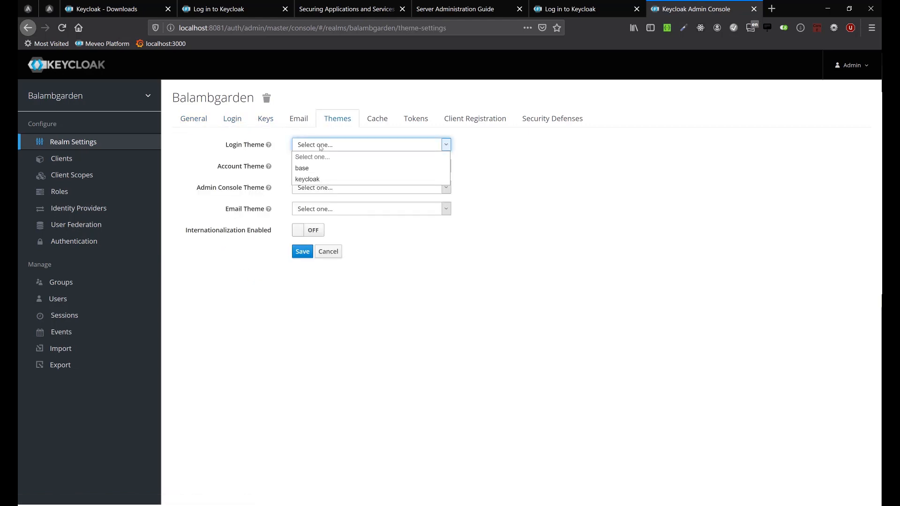
left_click(532, 192)
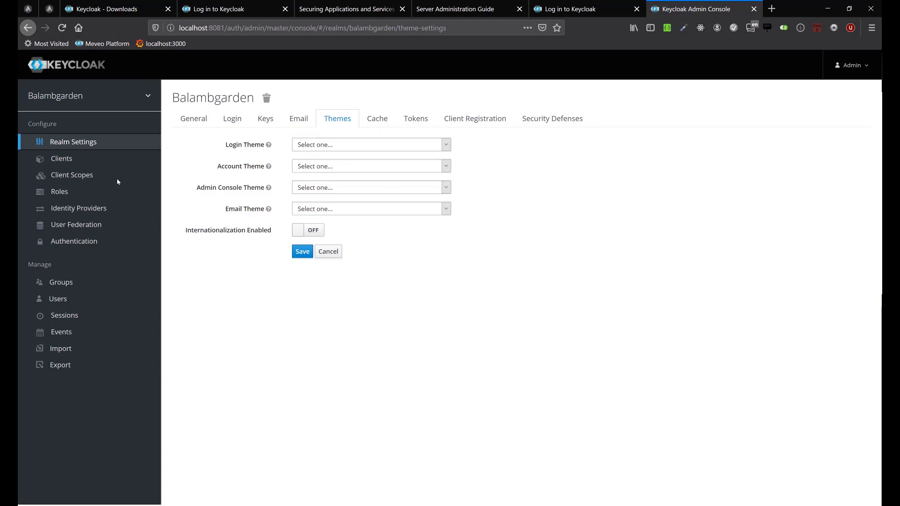
Create a client with the ID api-services and the openid-connect protocol in the balambgarden realm.
left_click(65, 160)
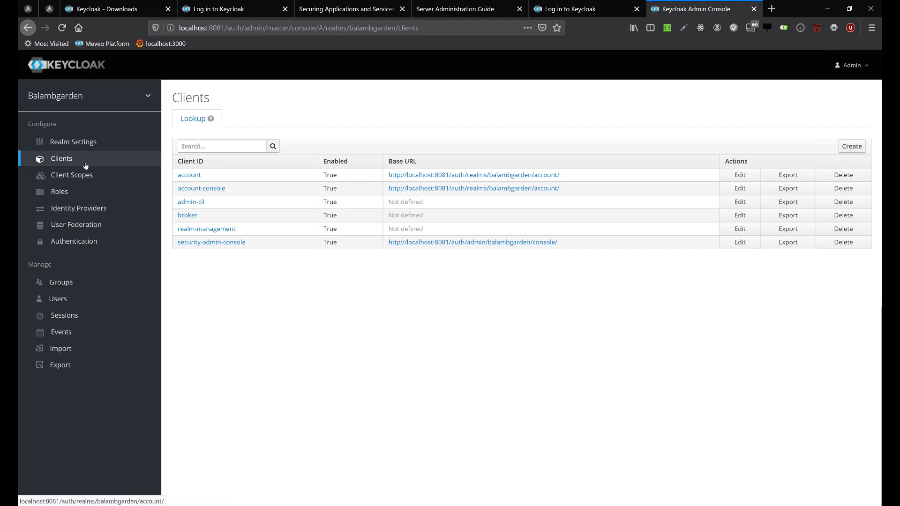
left_click(856, 149)
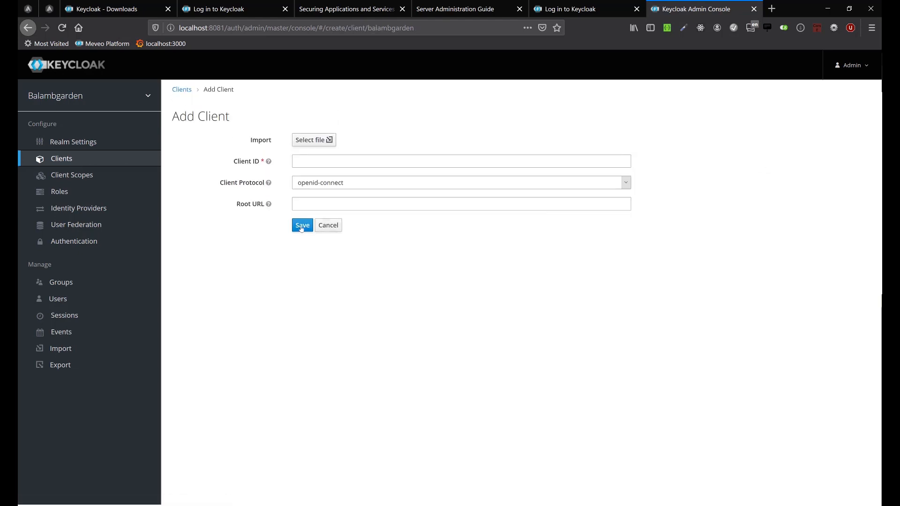
left_click(324, 165)
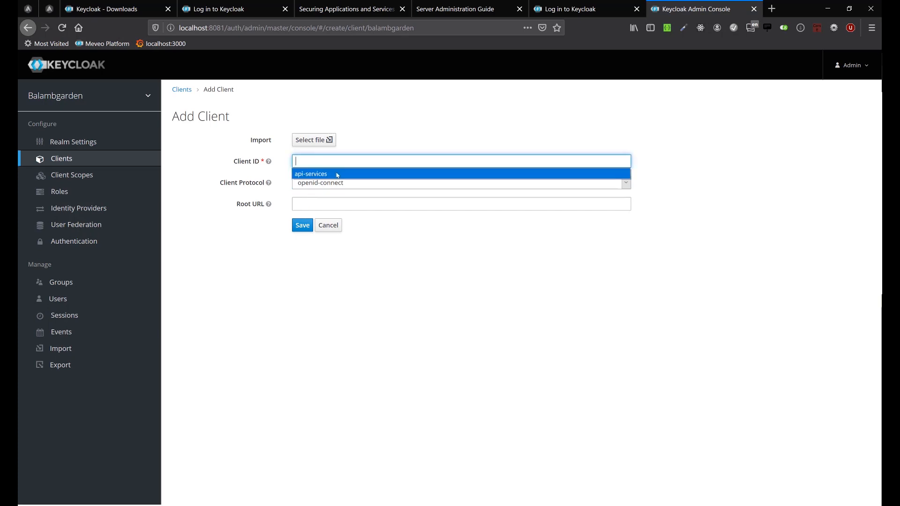
left_click(338, 174)
left_click(301, 226)
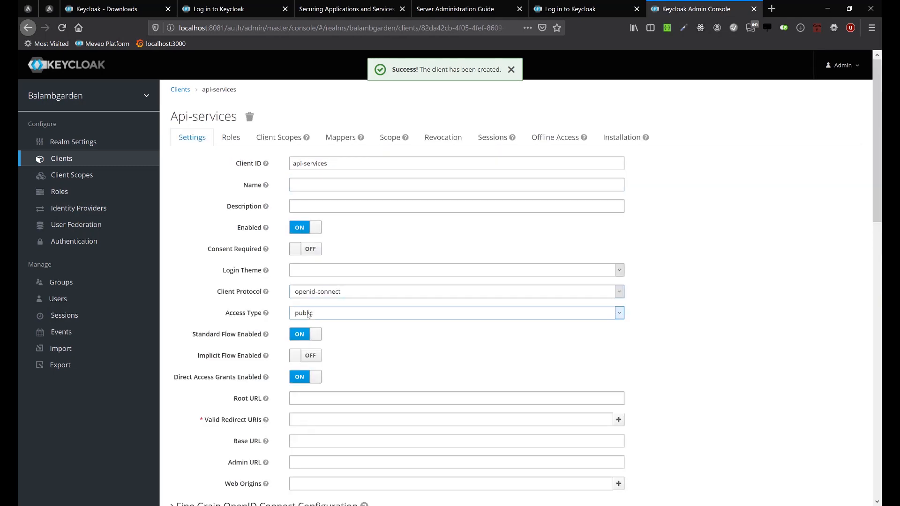
Try the confidential and public access types on the api-services client to compare the settings each one offers.
left_click(310, 316)
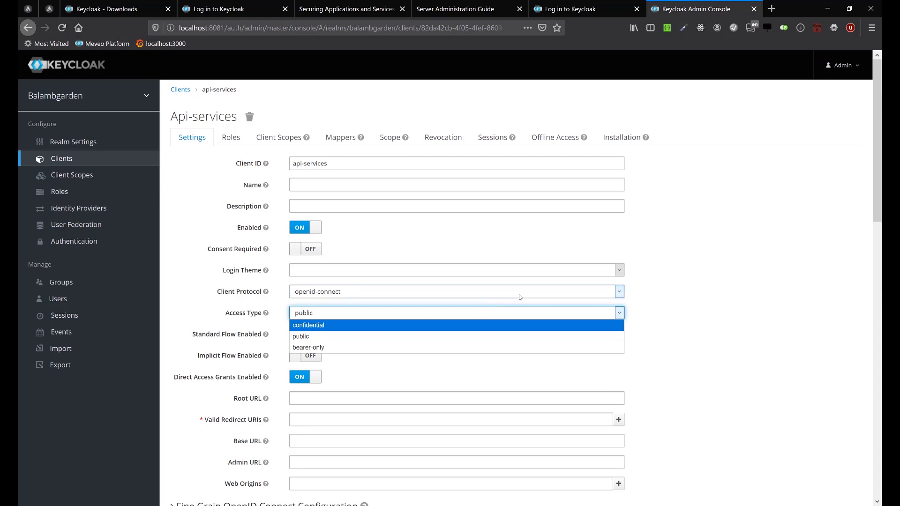
left_click(322, 327)
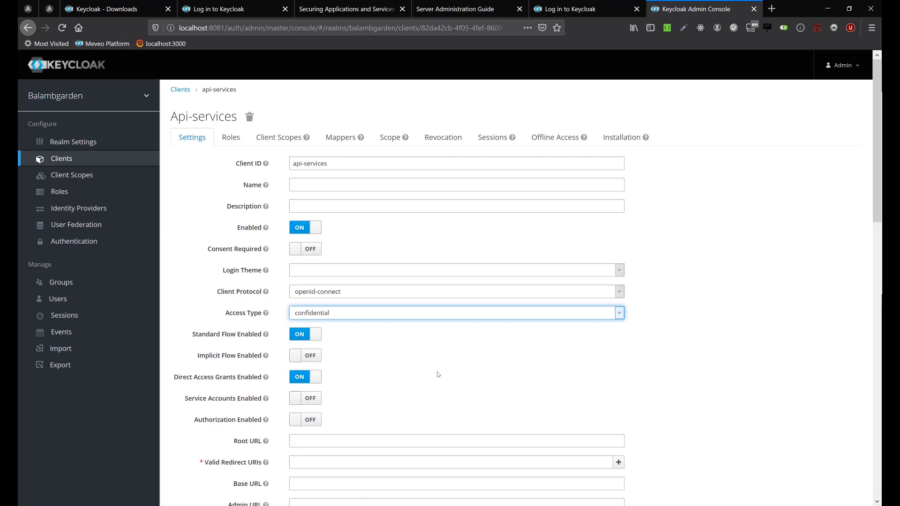
scroll(366, 312, "down", 1)
left_click(331, 277)
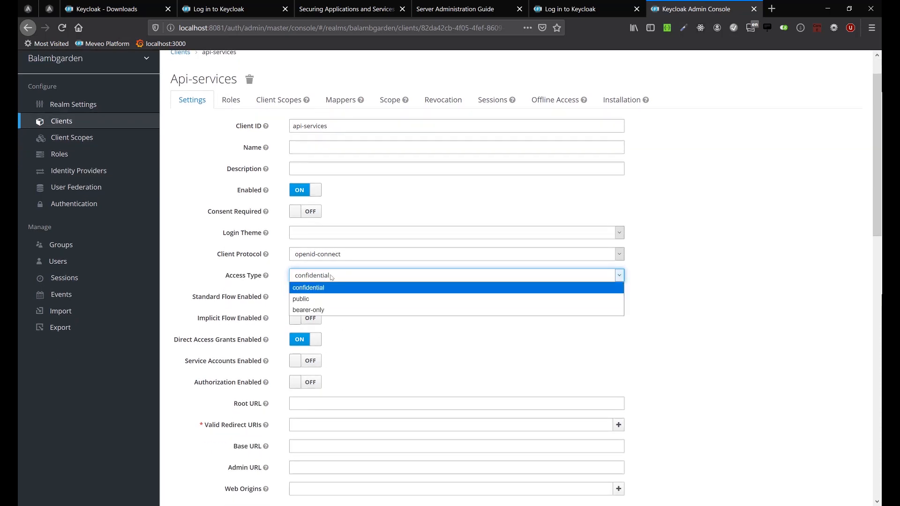
left_click(324, 301)
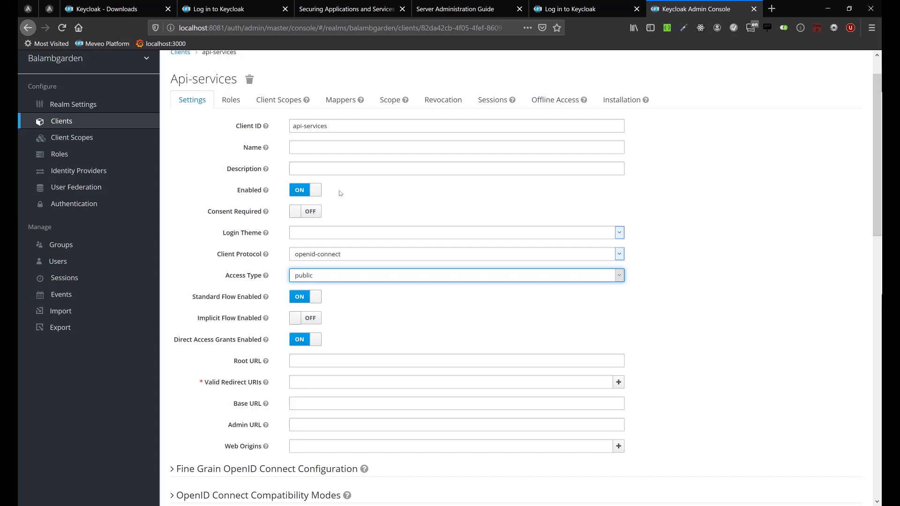
left_click(327, 279)
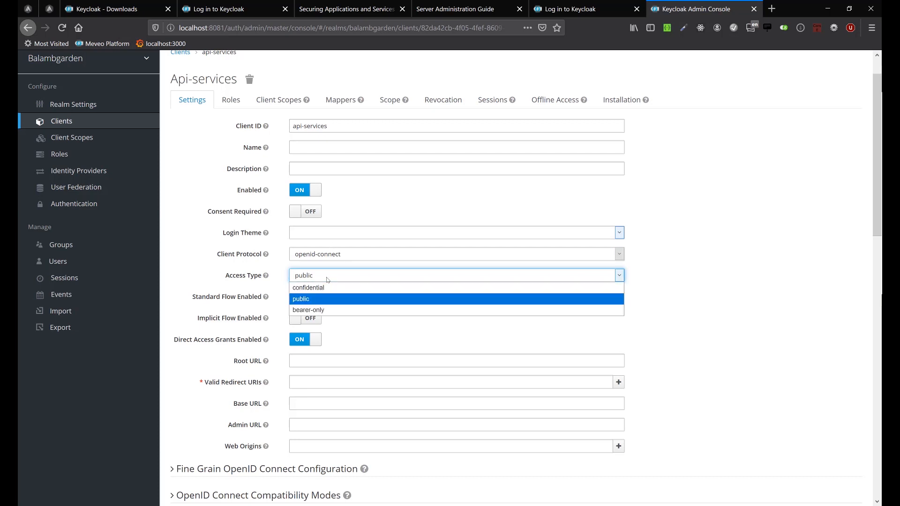
left_click(326, 288)
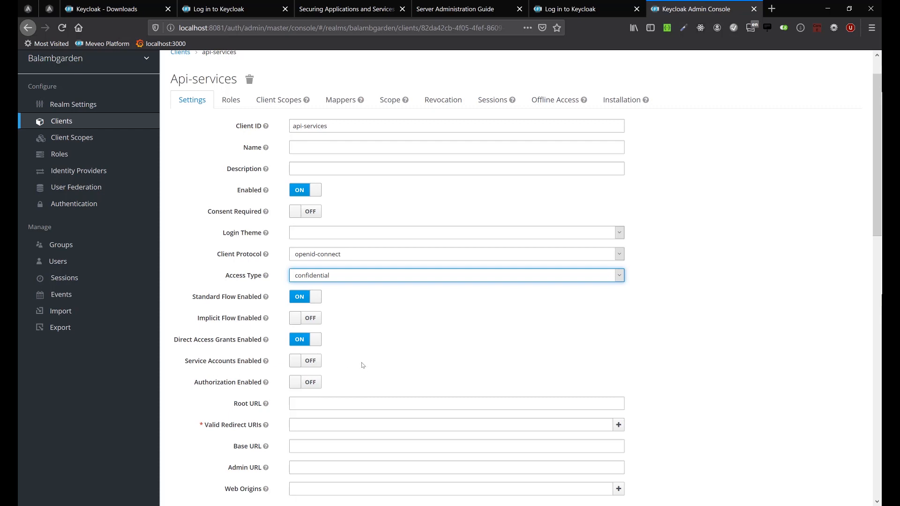
left_click(330, 278)
left_click(330, 297)
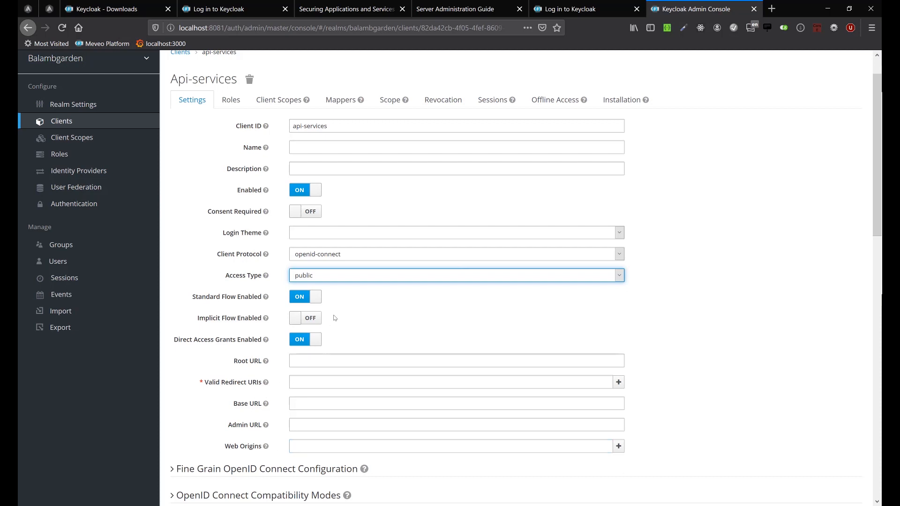
Save the api-services client with the bearer-only access type, view its credentials, and return to its settings.
left_click(329, 275)
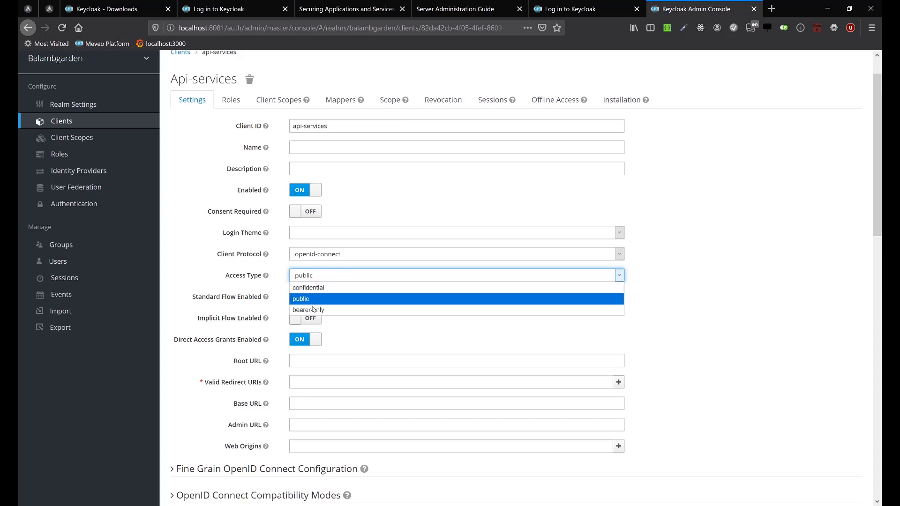
left_click(312, 310)
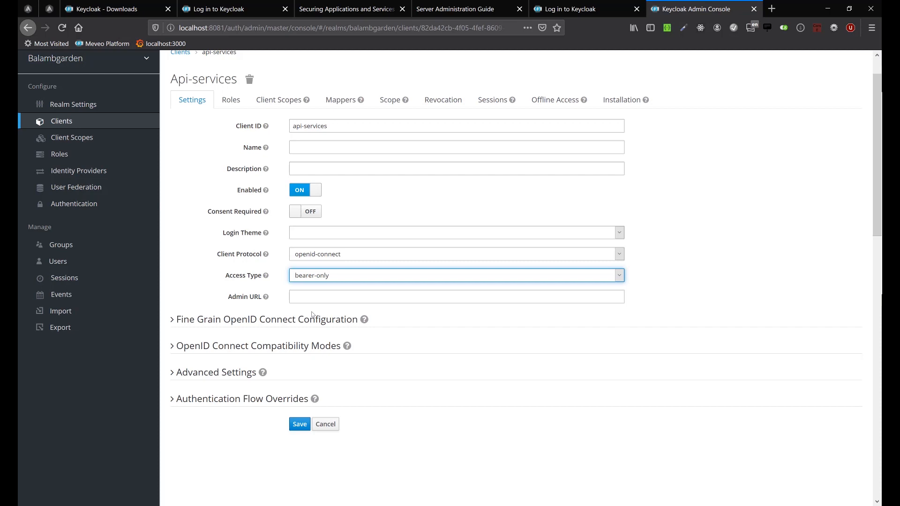
left_click(299, 425)
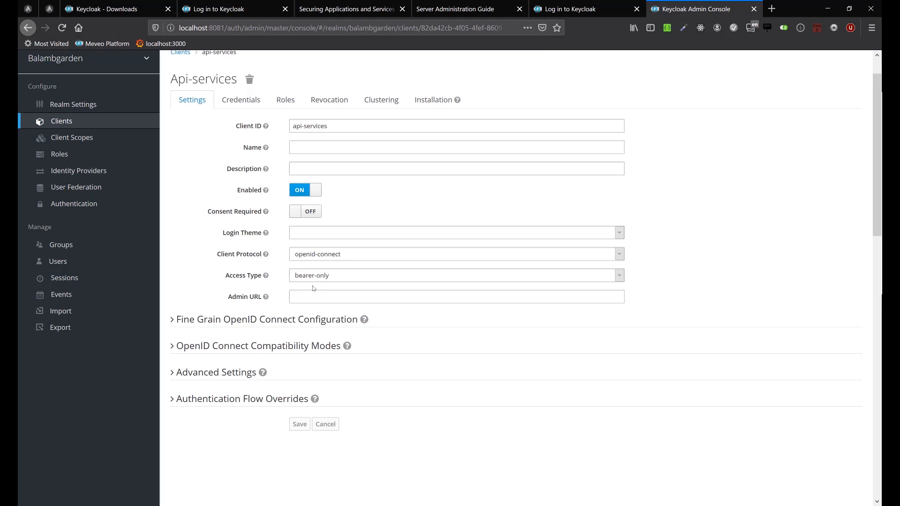
left_click(240, 100)
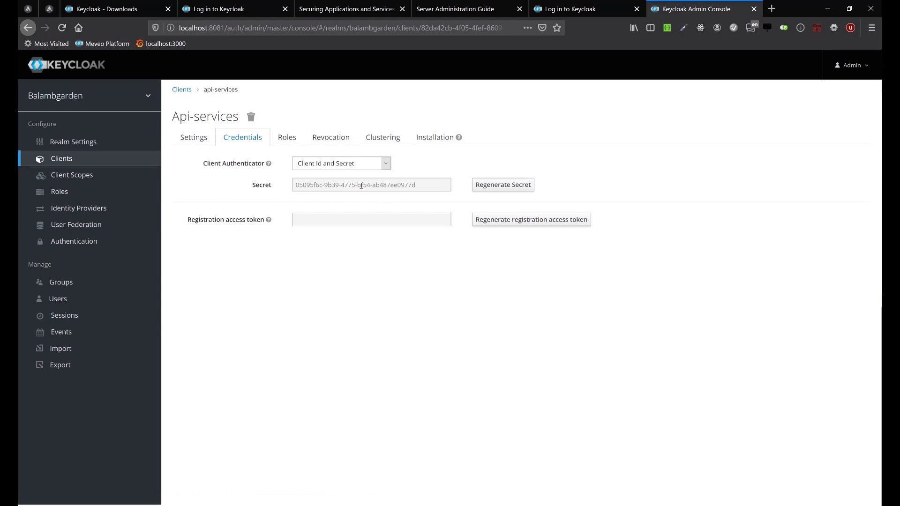
left_click(200, 140)
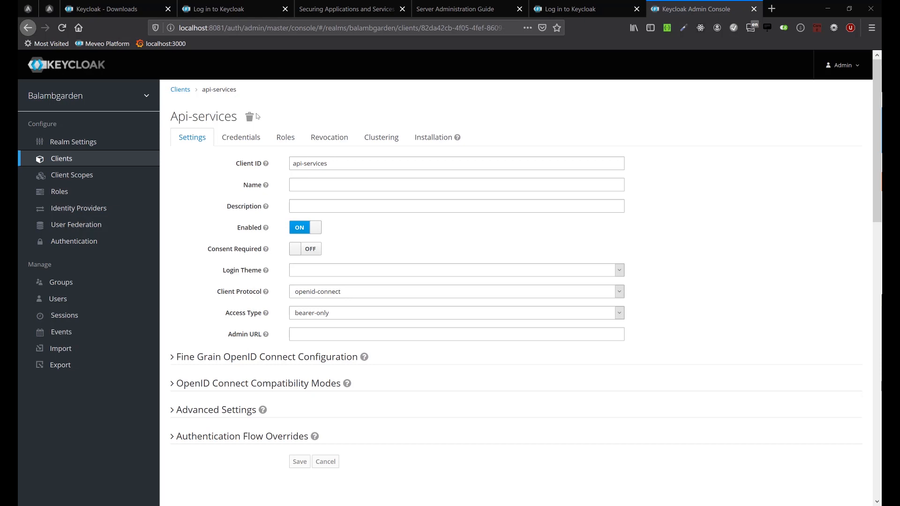
Open the blog czetsuya-tech.blogspot.com in a new browser tab.
left_click(772, 8)
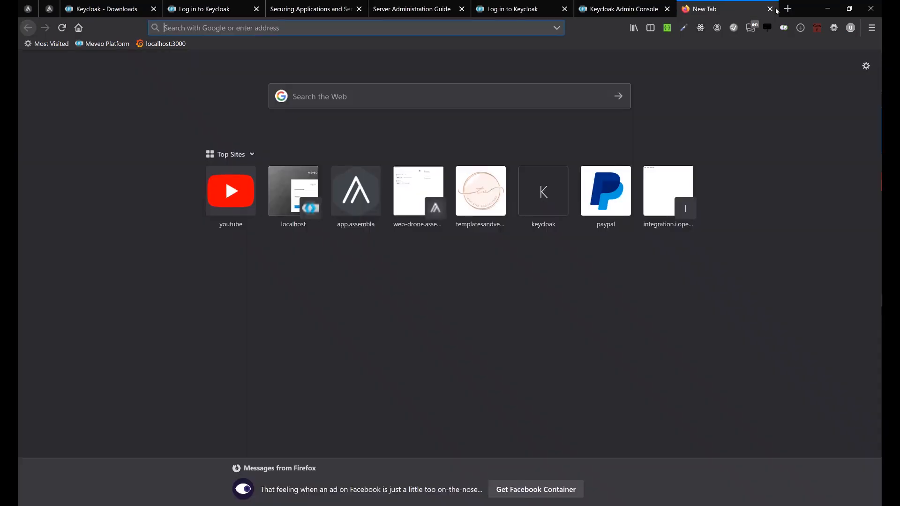
type("czetsuya-tech.lbo")
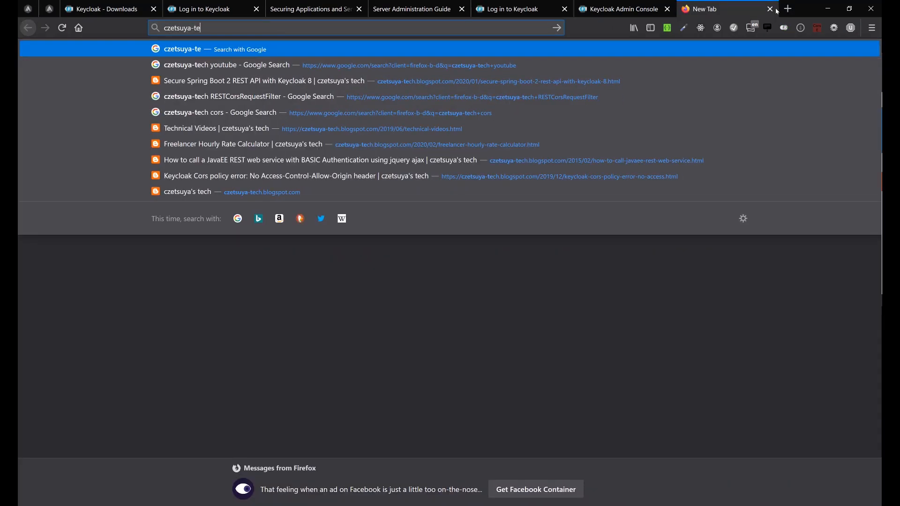
key("BackSpace")
key("BackSpace")
key("BackSpace")
type("b")
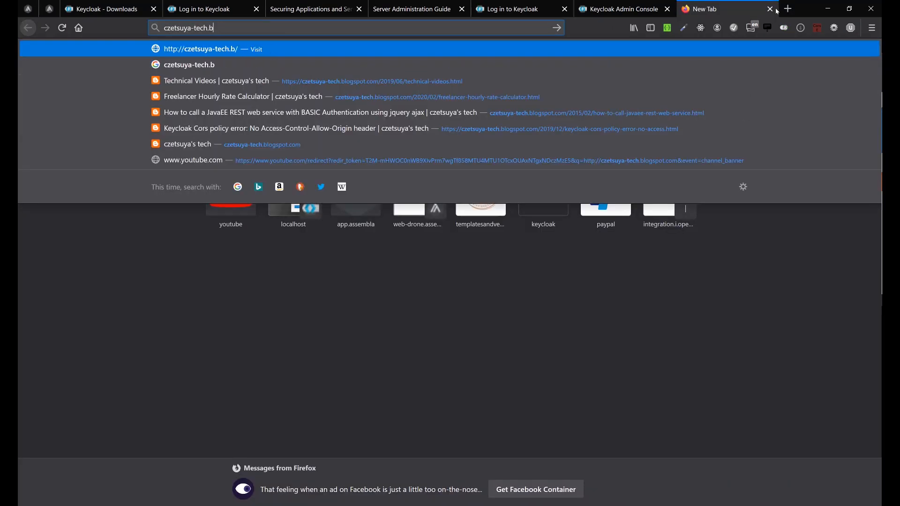
type("logspot.com")
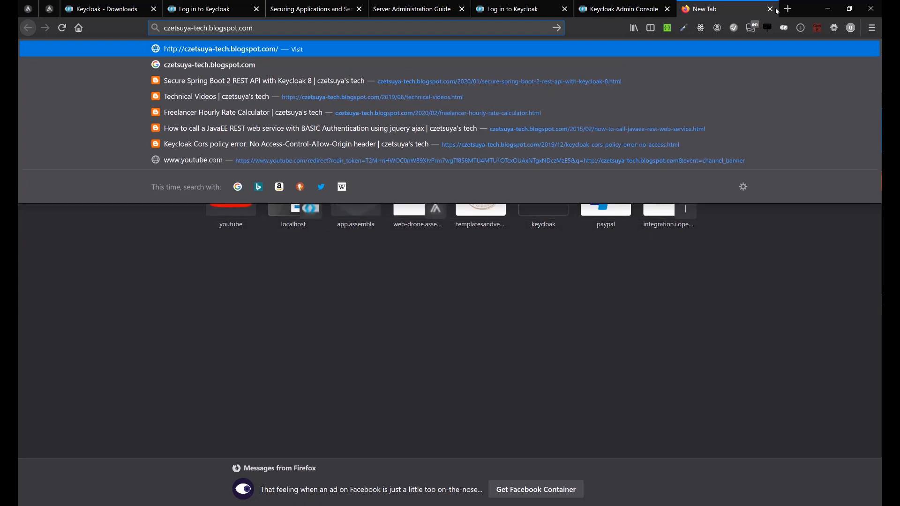
key("Return")
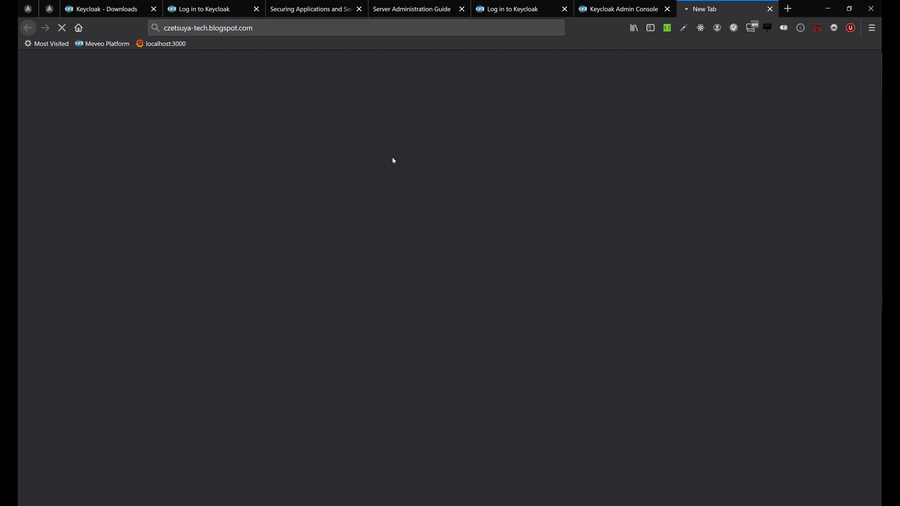
left_click(269, 30)
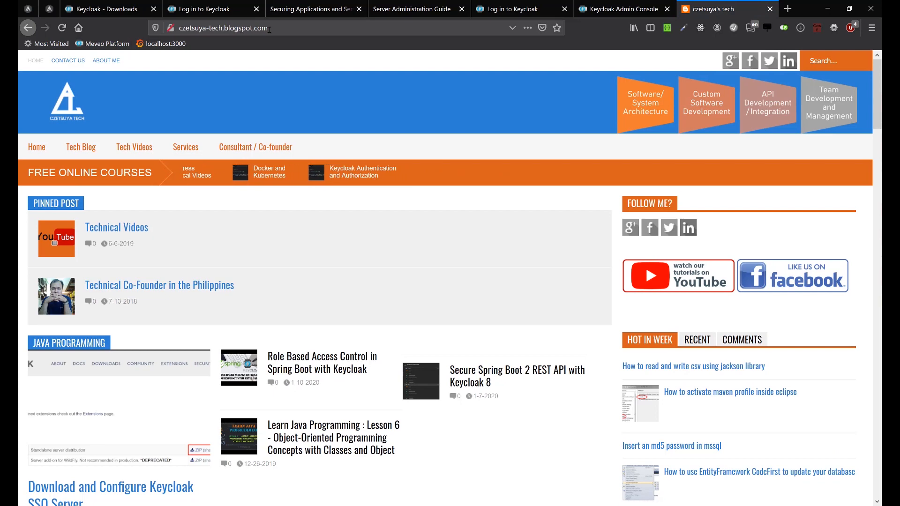
Open the Keycloak Authentication and Authorization course from the blog's technical videos list and dismiss the author's message.
left_click(140, 146)
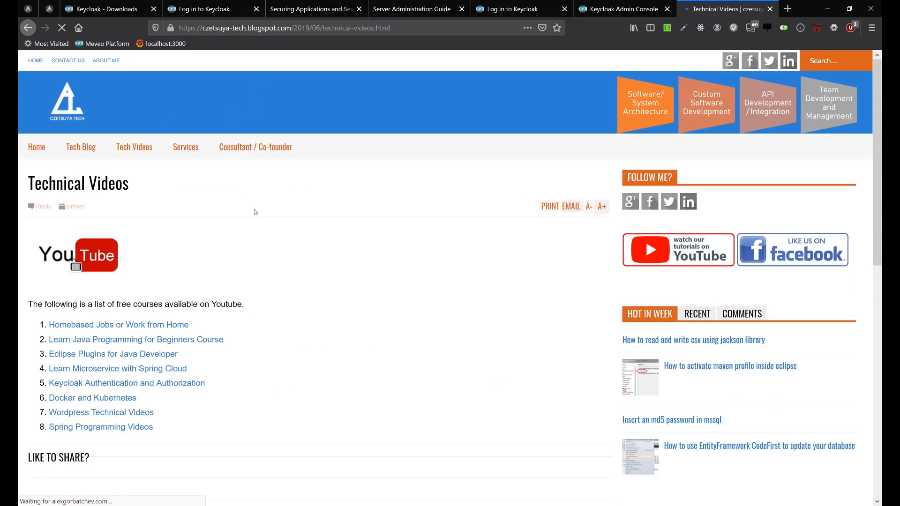
scroll(254, 212, "down", 2)
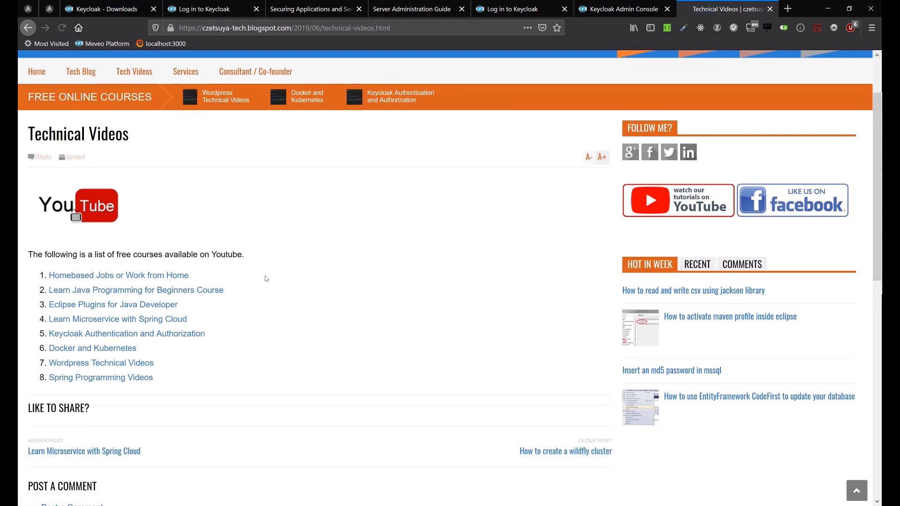
left_click(165, 334)
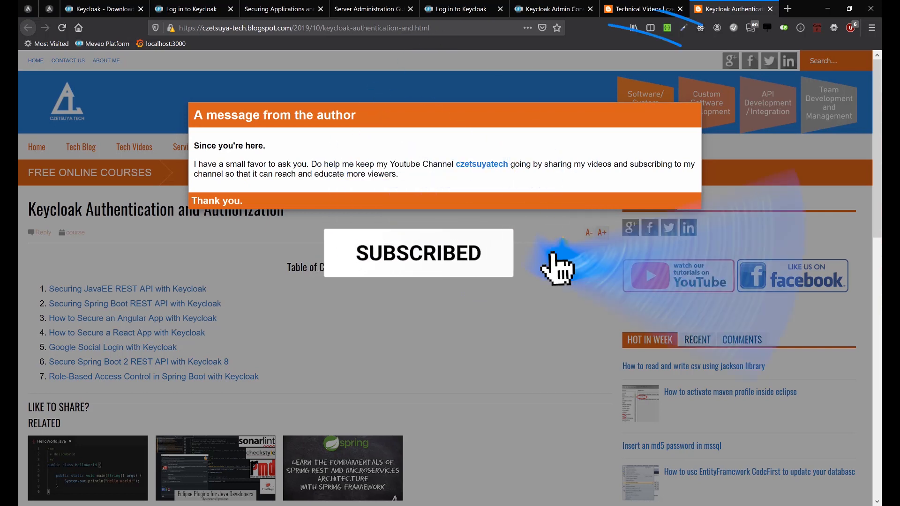
left_click(354, 257)
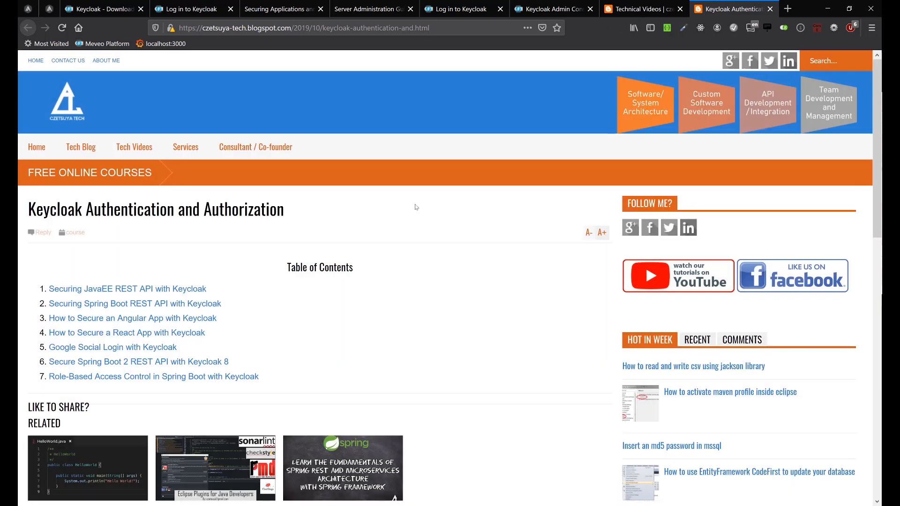